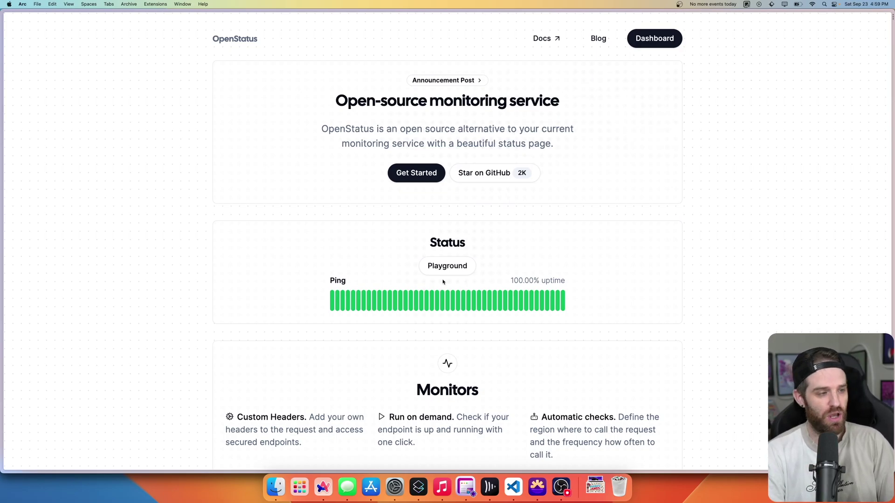
Scroll through the OpenStatus feature page, highlighting the OG images description.
scroll(436, 338, "down", 5)
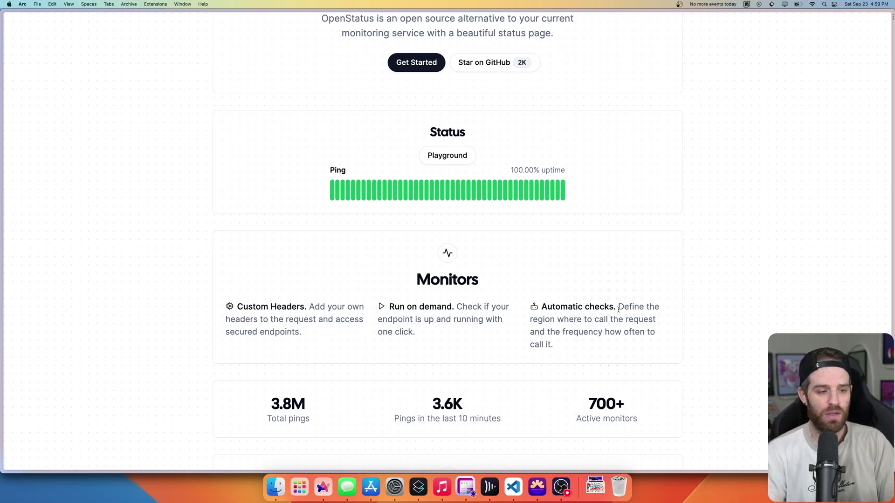
scroll(619, 308, "down", 10)
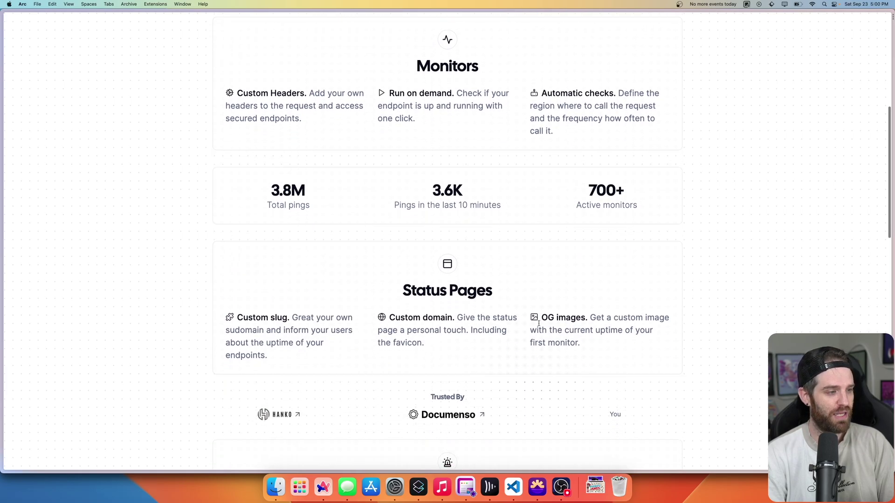
left_click_drag(591, 319, 591, 343)
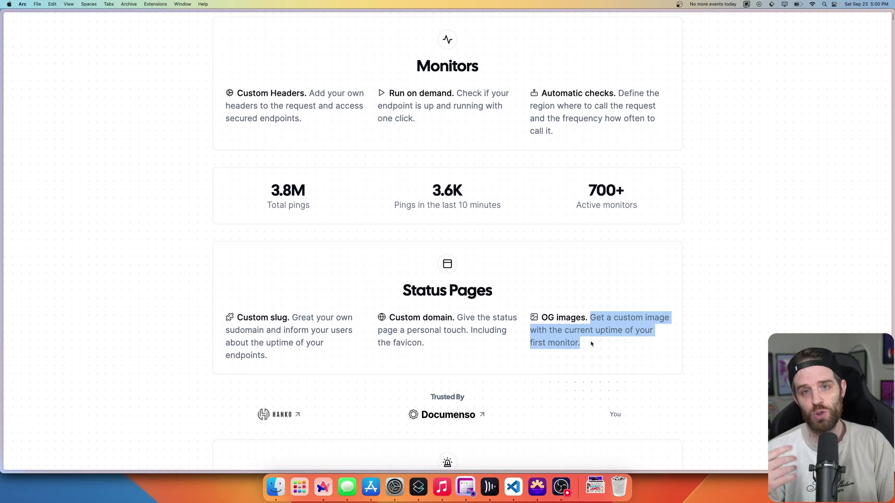
scroll(591, 343, "down", 3)
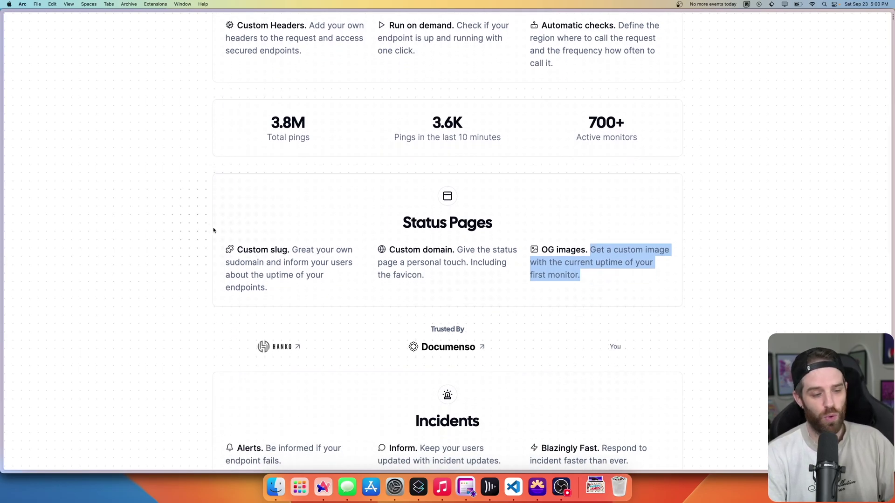
In the onboarding form, name the new monitor 'Open status demo'.
mouse_move(2, 194)
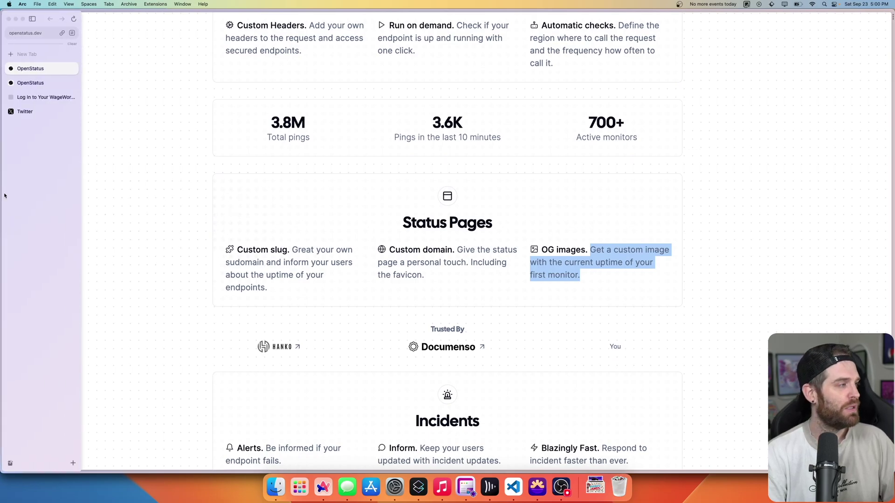
left_click(39, 83)
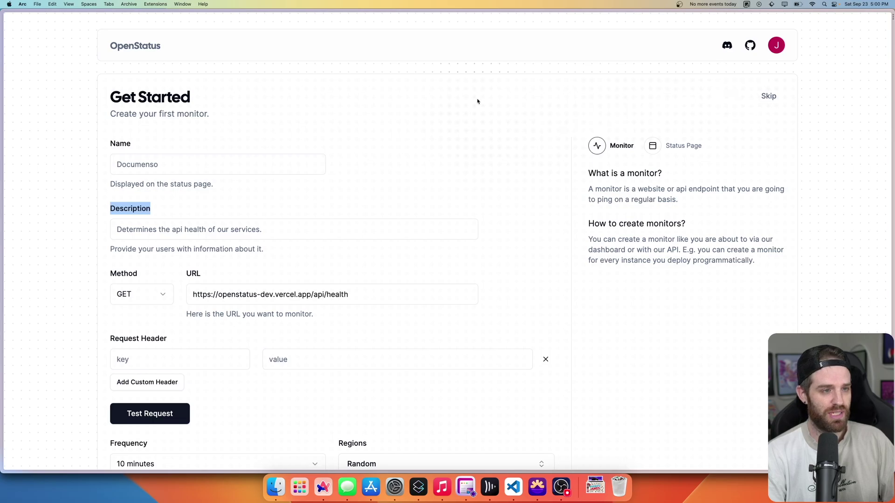
scroll(201, 172, "down", 3)
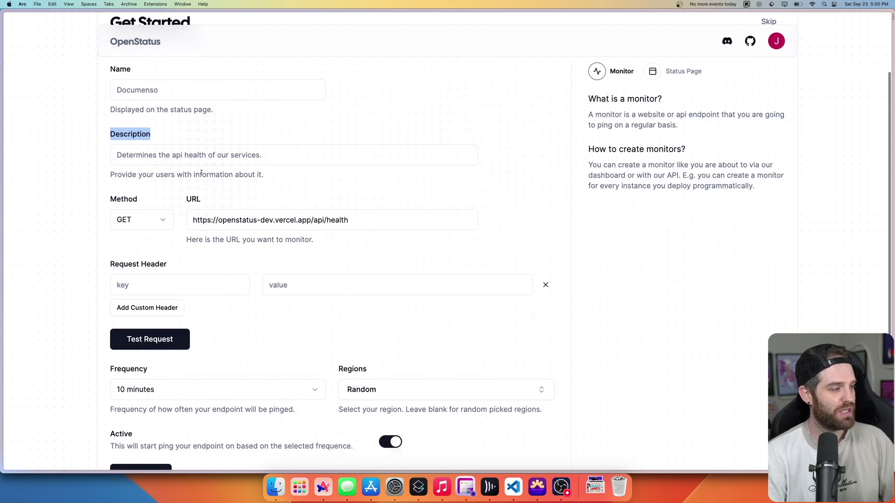
scroll(201, 173, "up", 3)
left_click(211, 163)
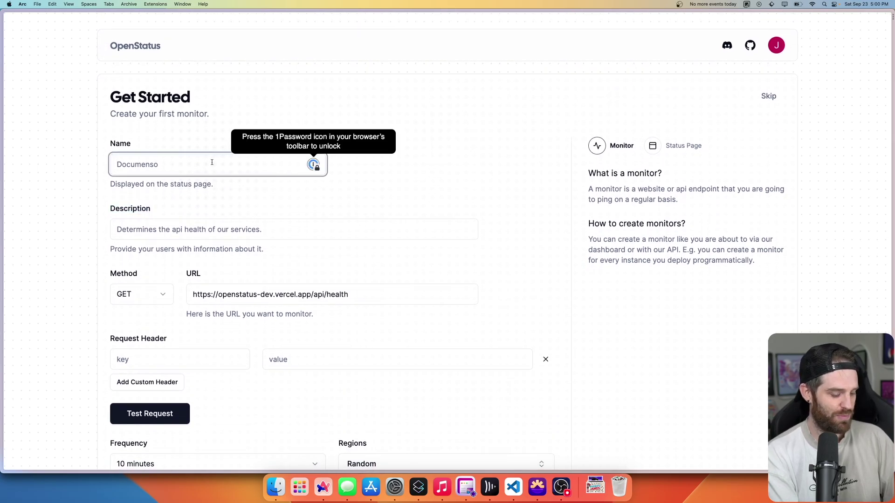
type("Open statu")
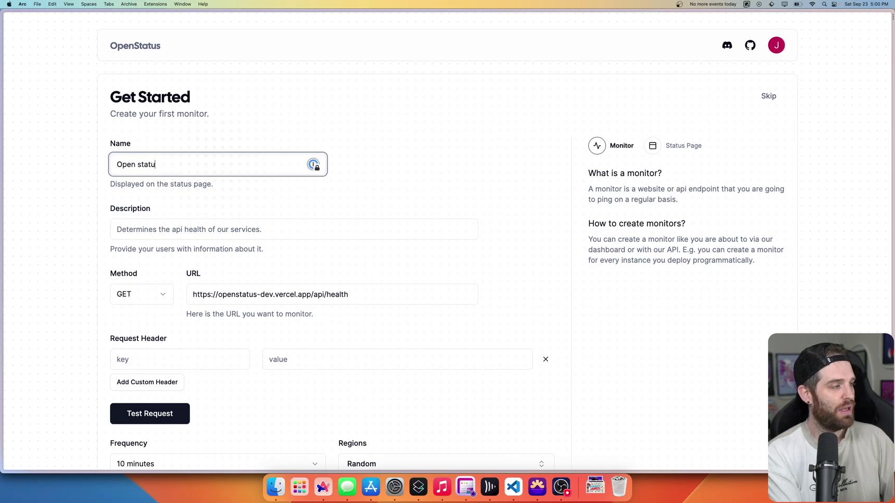
type("s demo")
key("Tab")
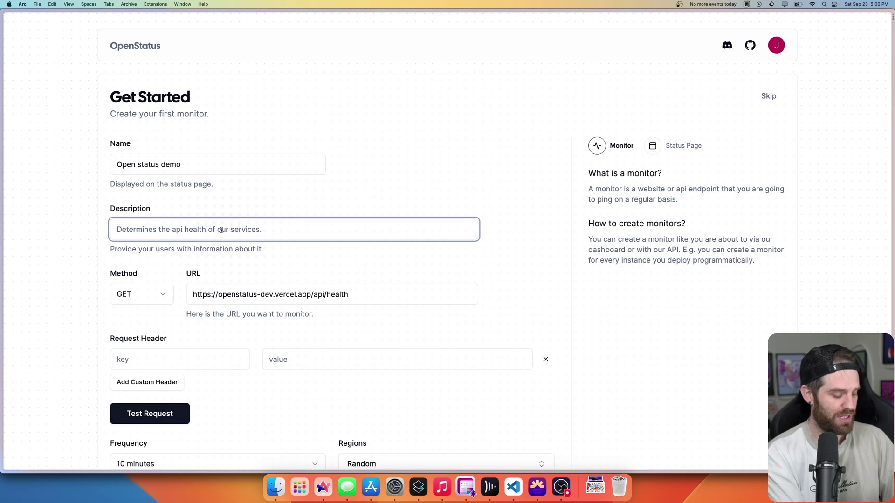
Give the monitor the description 'Our API Health endpoint'.
type("Our A")
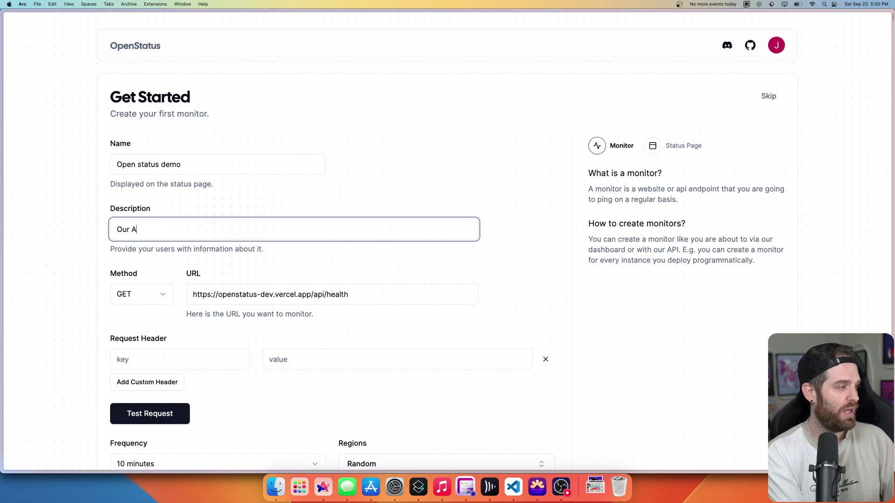
type("PI Health endpoint")
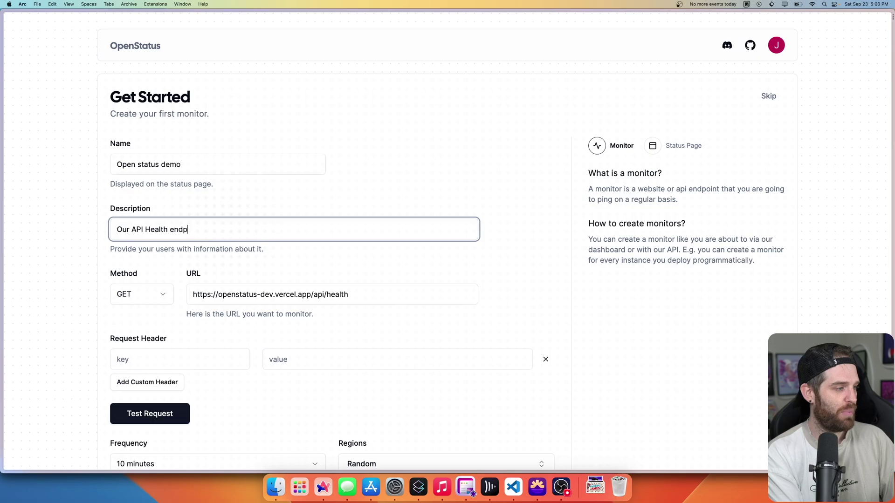
key("BackSpace")
key("BackSpace")
key("BackSpace")
key("BackSpace")
type("point")
key("Tab")
key("Tab")
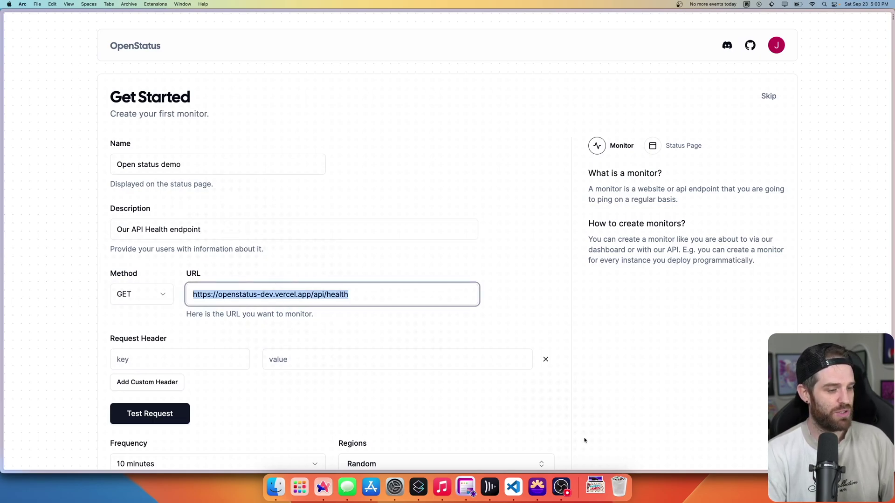
Review the health check's success branch in route.ts in VS Code, leaving it unchanged.
left_click(513, 487)
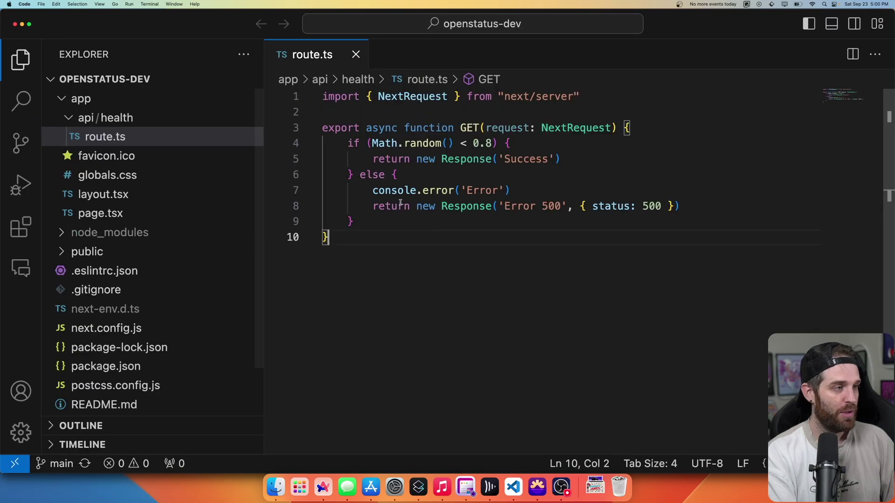
left_click_drag(347, 143, 481, 180)
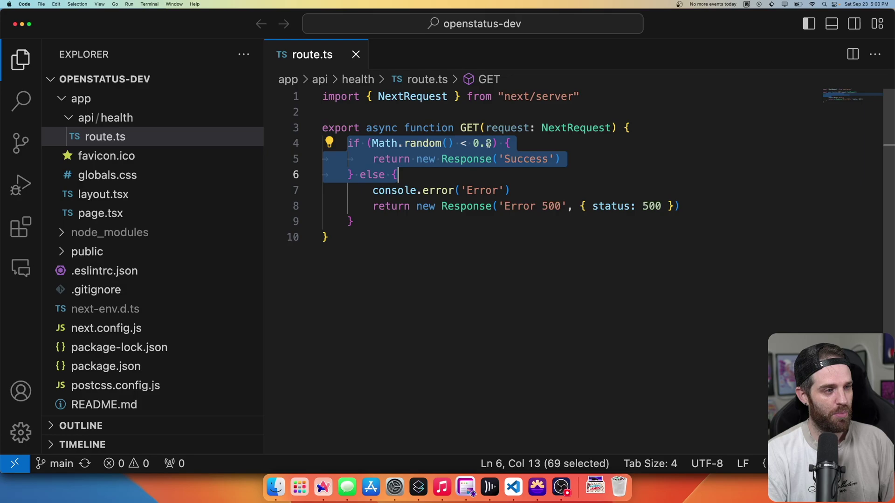
left_click(435, 160)
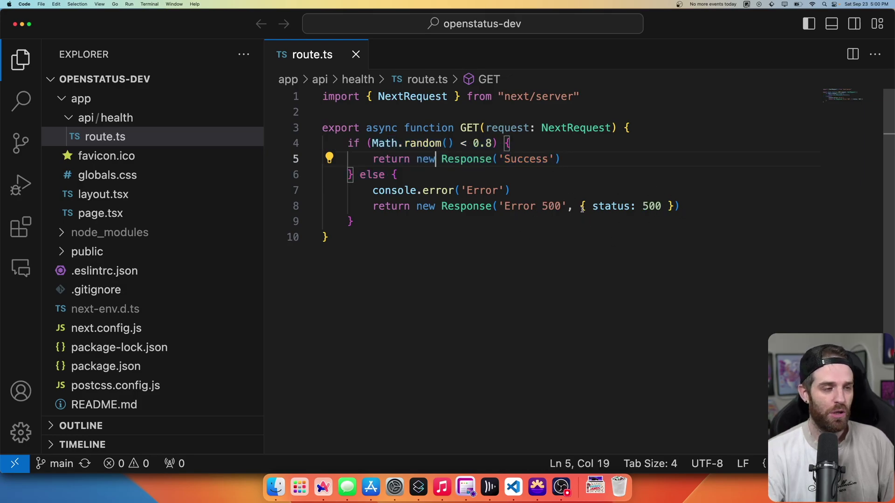
Run a test request against the health URL, which reports Connection Established.
mouse_move(452, 190)
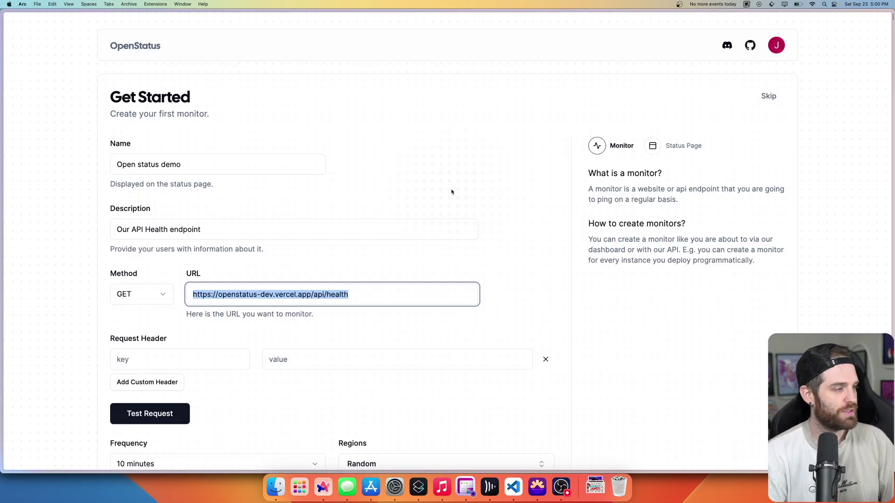
scroll(159, 296, "down", 3)
left_click(160, 296)
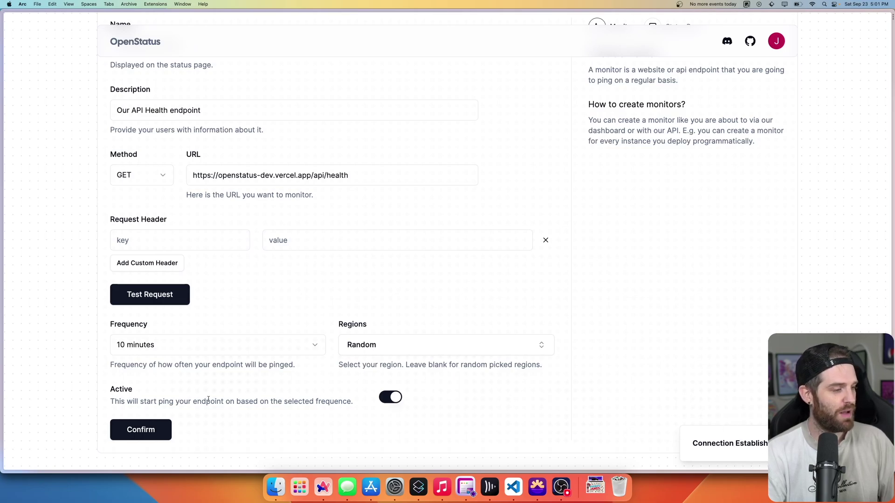
Keep the 10-minute frequency and Random regions, then save the Open status demo monitor.
left_click(239, 345)
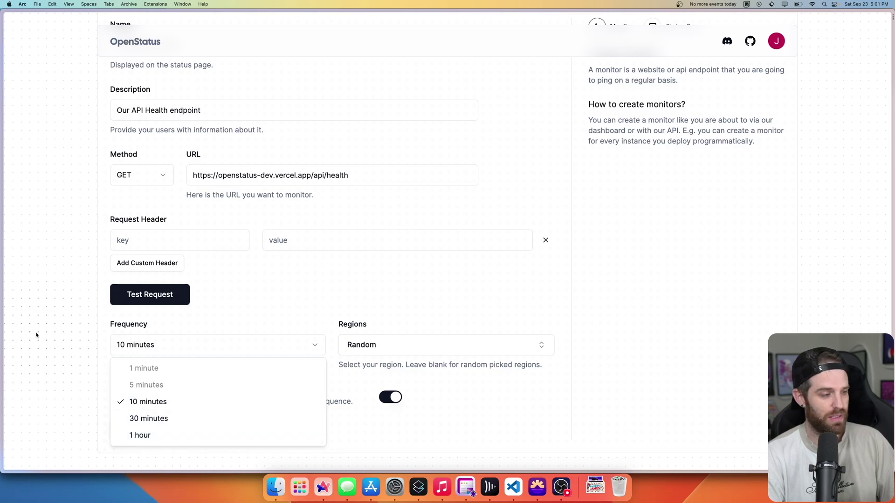
left_click(273, 278)
left_click(402, 349)
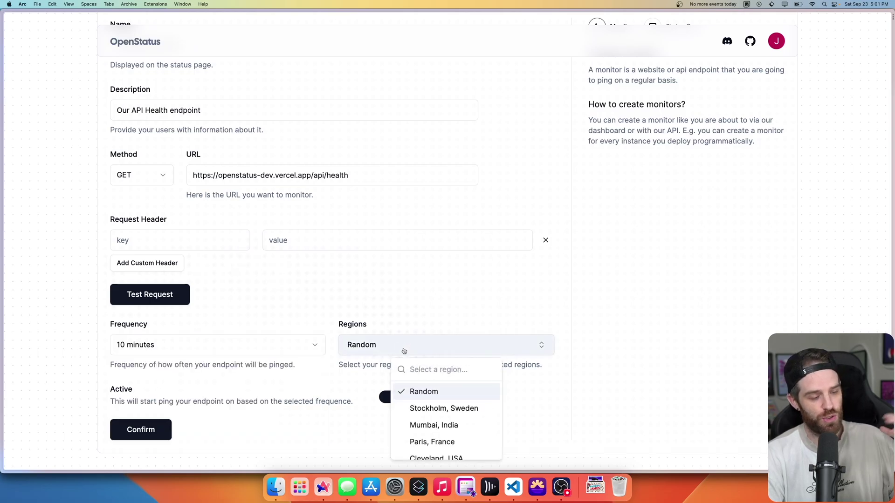
scroll(437, 446, "down", 5)
scroll(443, 429, "up", 6)
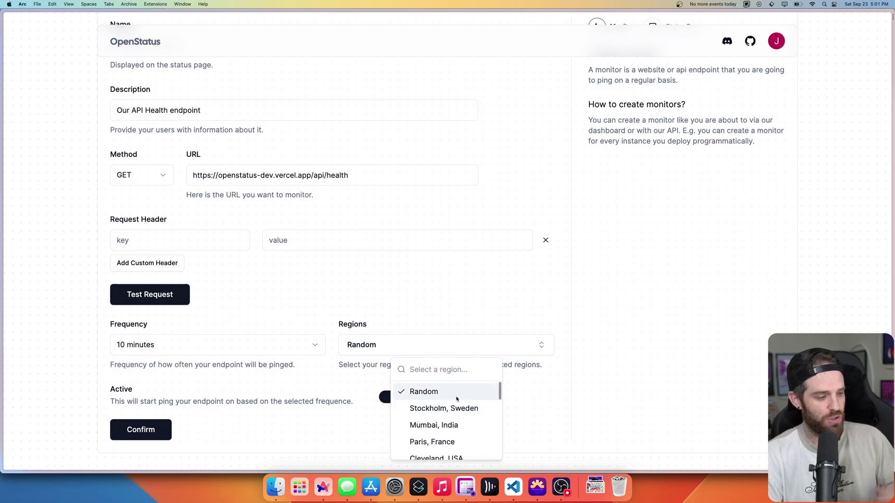
left_click(575, 401)
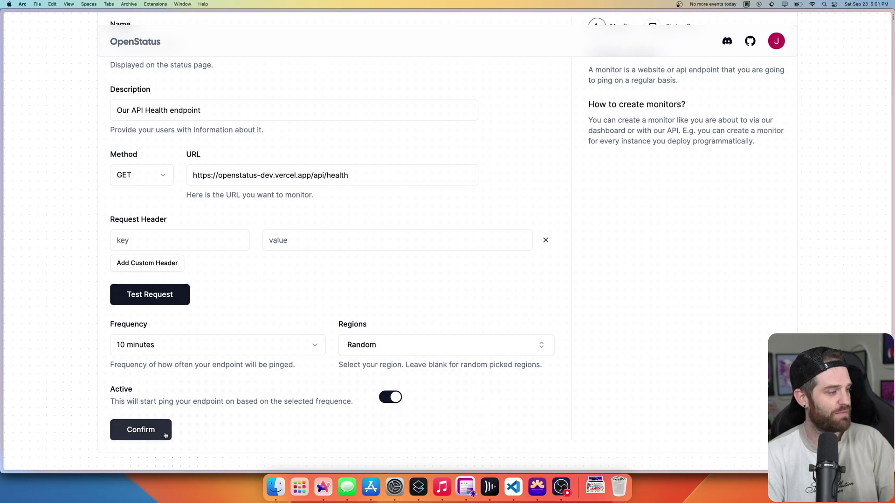
left_click(144, 436)
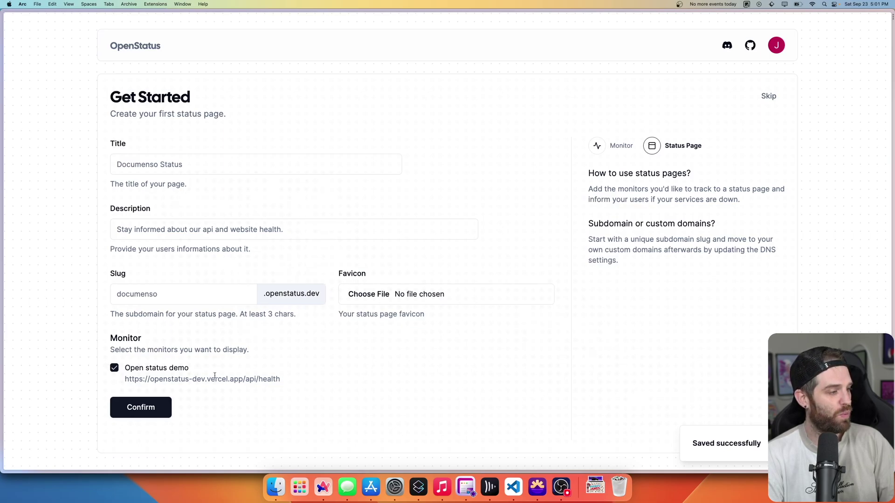
Create the 'Demo' status page, described 'Open status demo', with an unused slug ending '-openstatus-demo'.
left_click(167, 292)
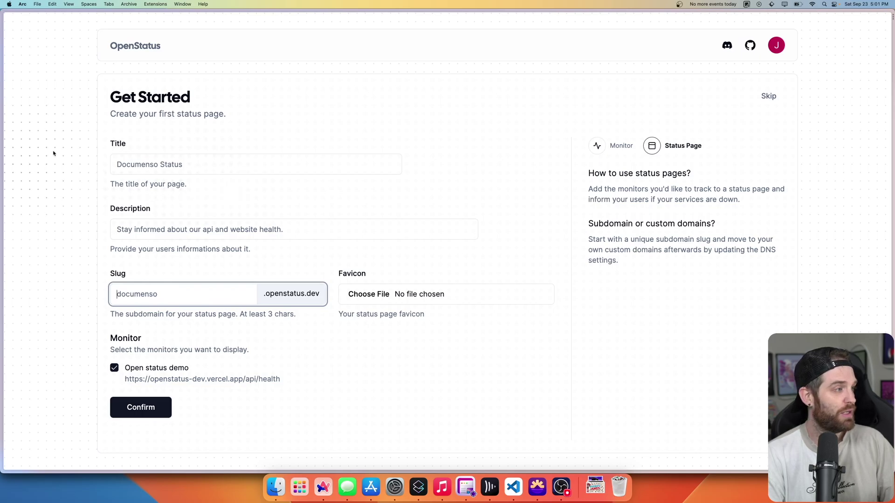
left_click(144, 159)
type("Demo")
key("Tab")
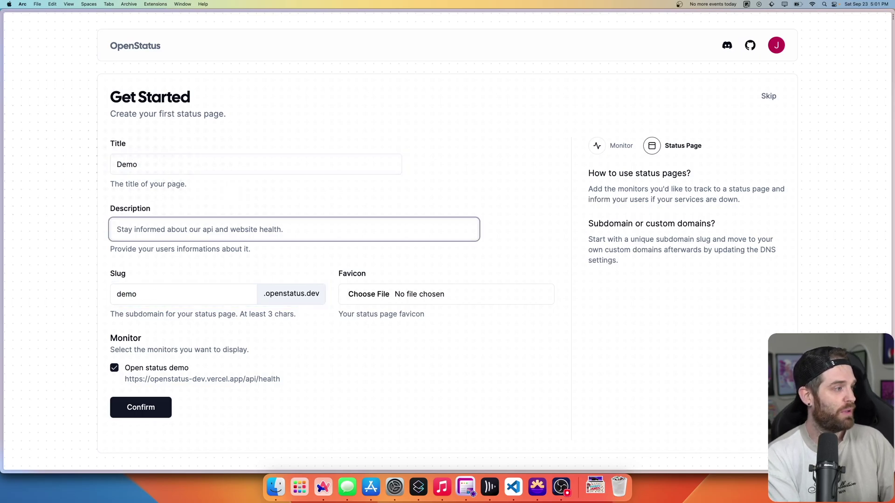
type("Open status demo")
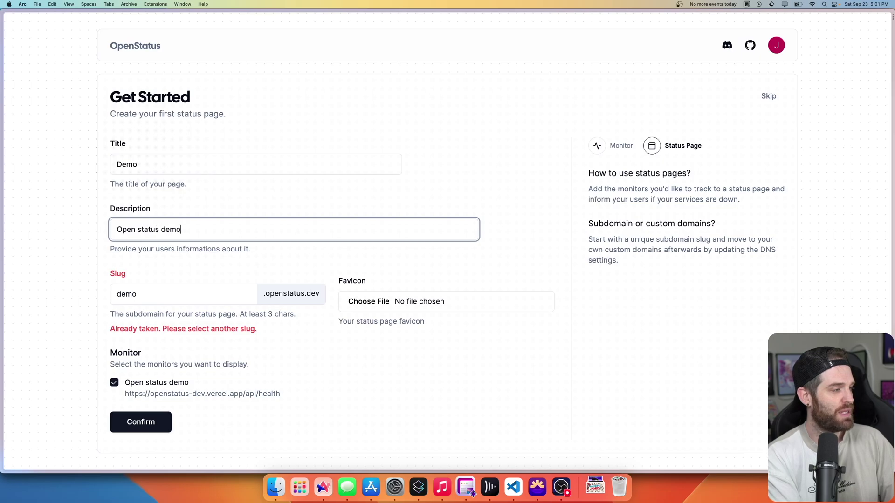
key("Tab")
type("j")
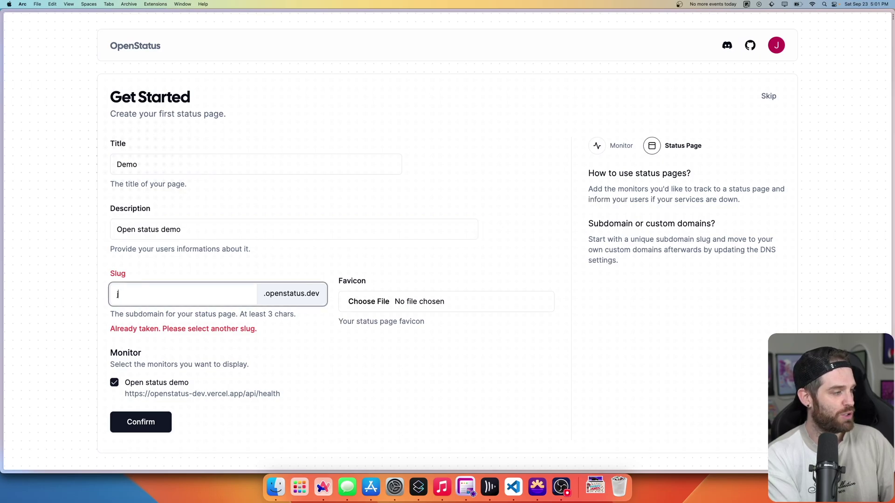
type("ames-openstatus-demo")
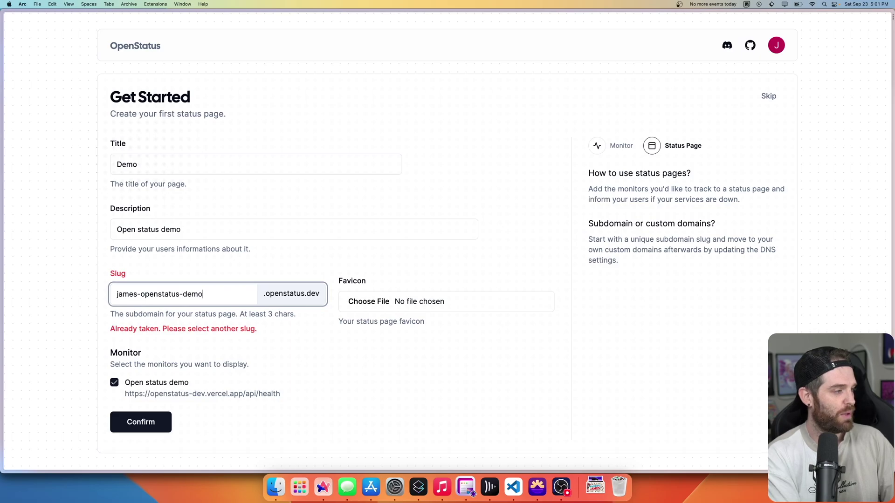
key("Tab")
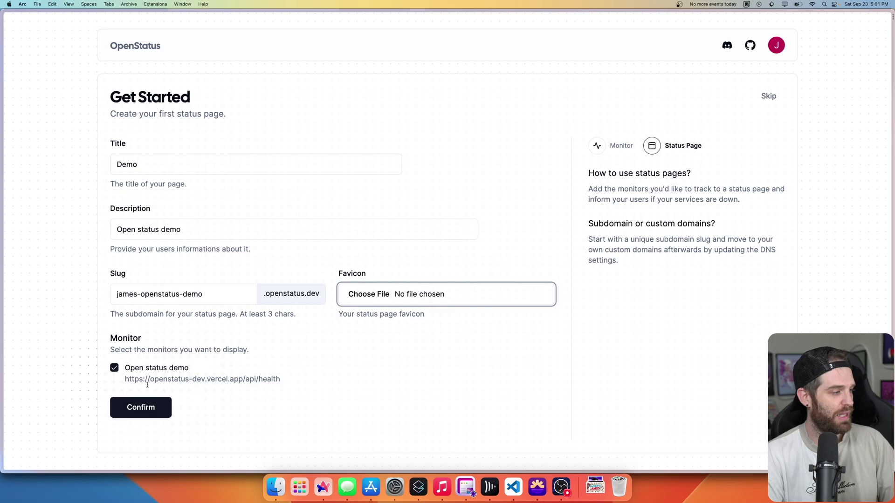
left_click(163, 412)
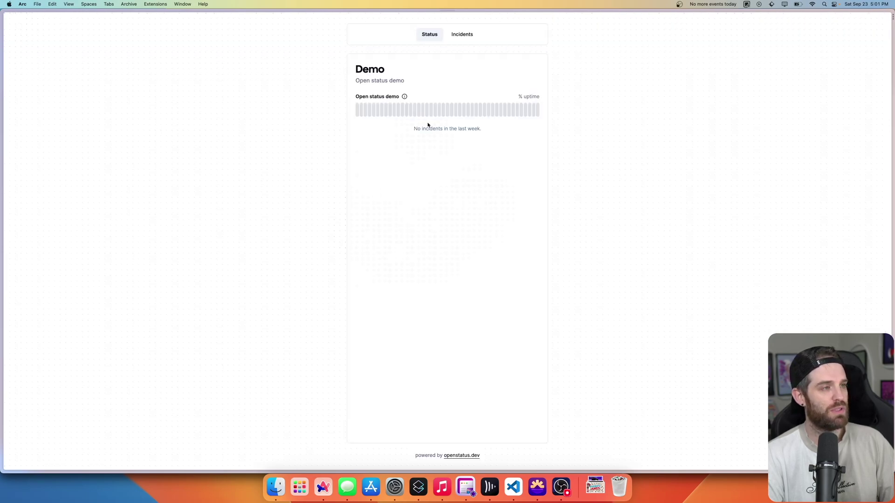
Check the public Demo page's Incidents and Status views at an enlarged size.
left_click(462, 35)
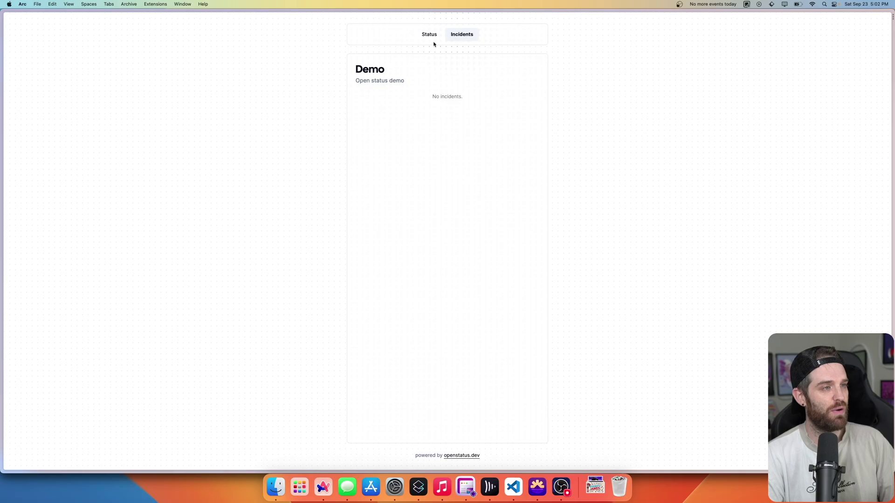
key("super+equal")
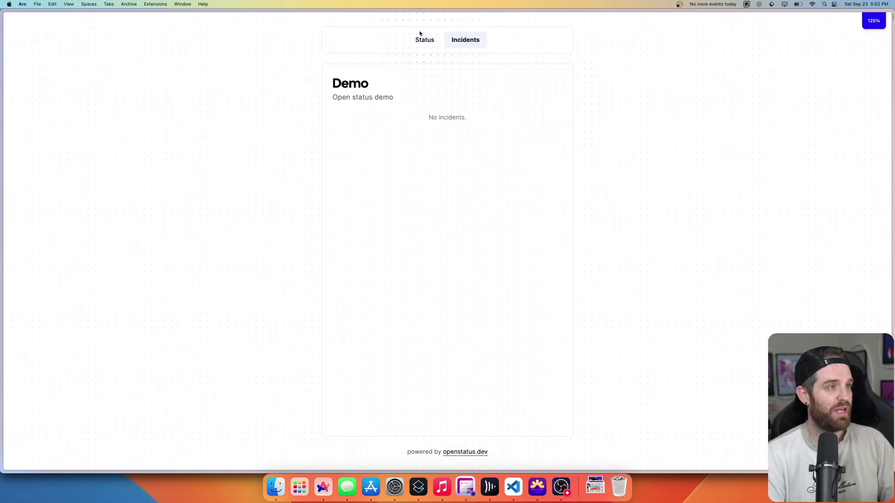
left_click(422, 38)
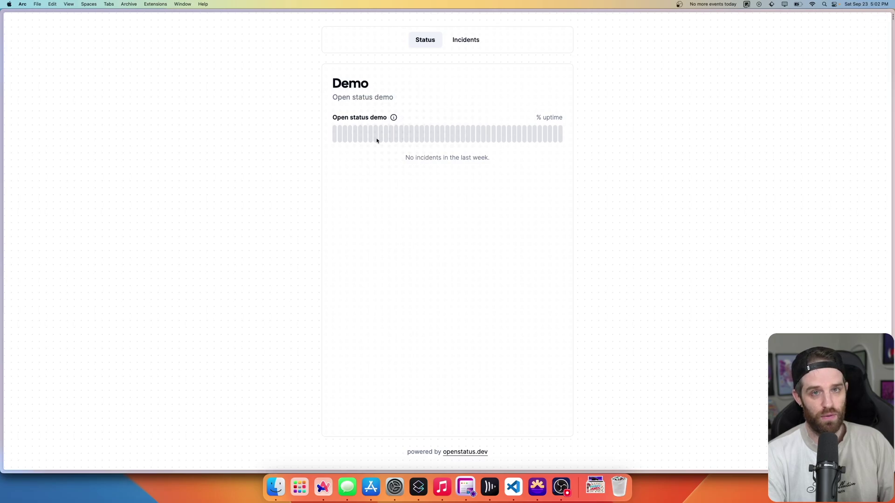
Return to the OpenStatus dashboard and go to the Integrations page.
mouse_move(2, 115)
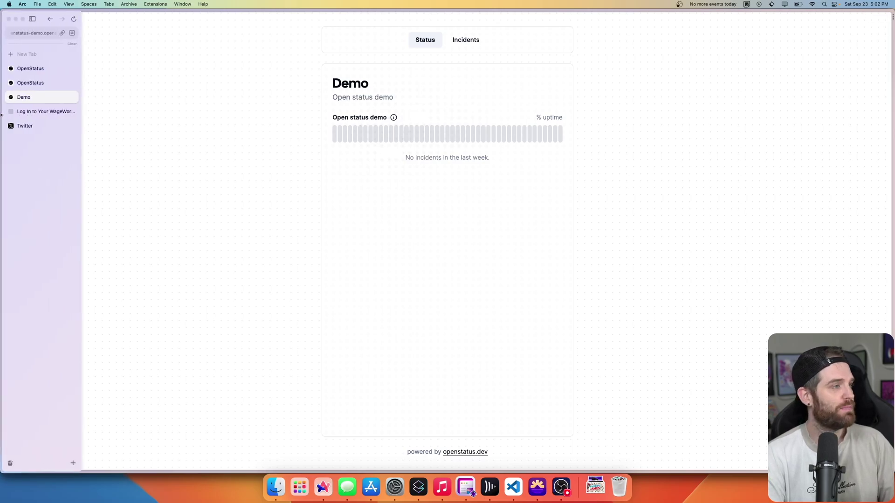
left_click(33, 68)
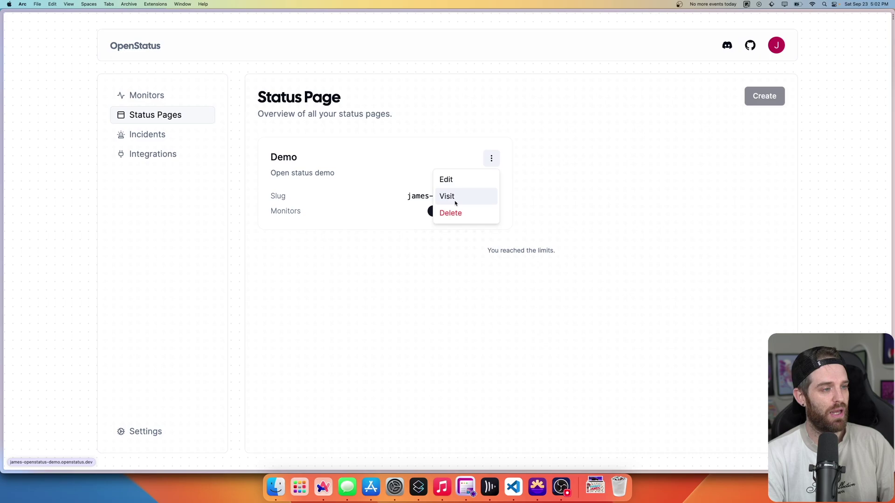
left_click(328, 250)
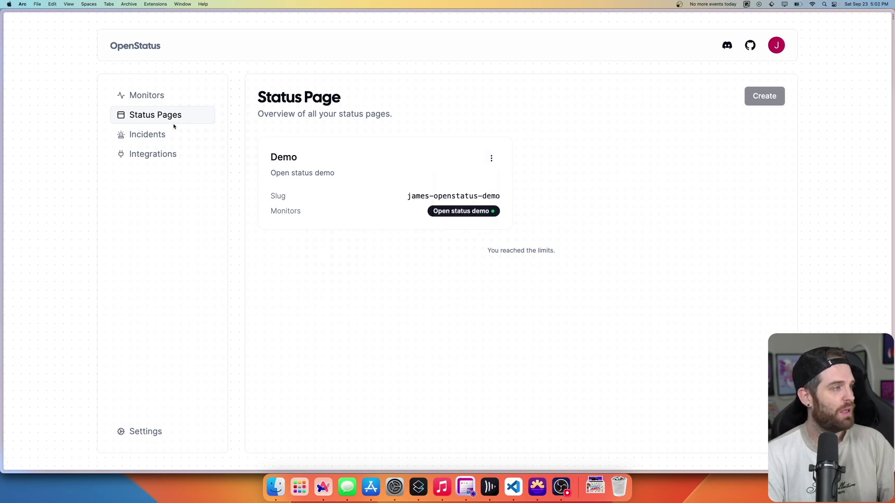
left_click(154, 154)
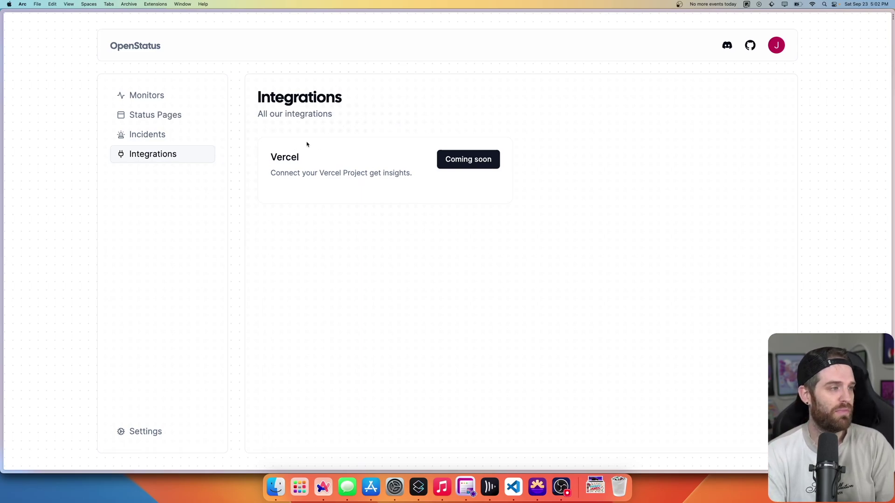
Start a new incident titled 'API Randomly errors and we don't know why'.
left_click(131, 134)
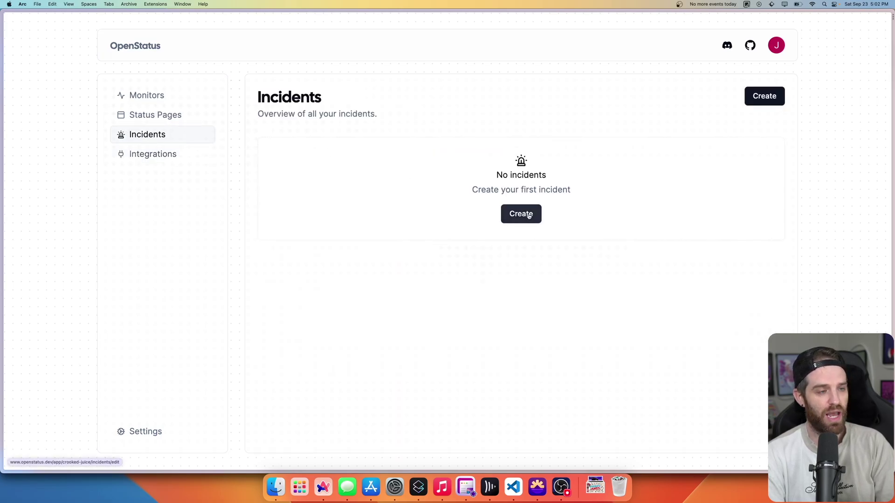
left_click(769, 102)
left_click(302, 164)
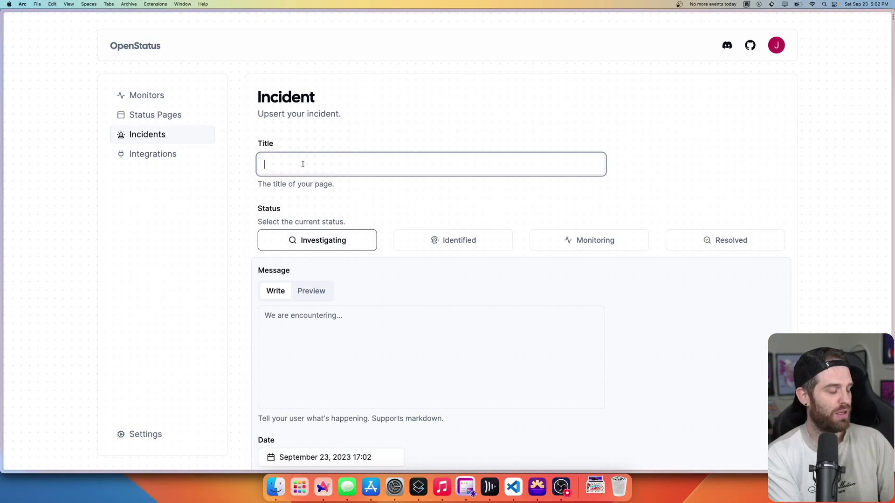
type("API Rand")
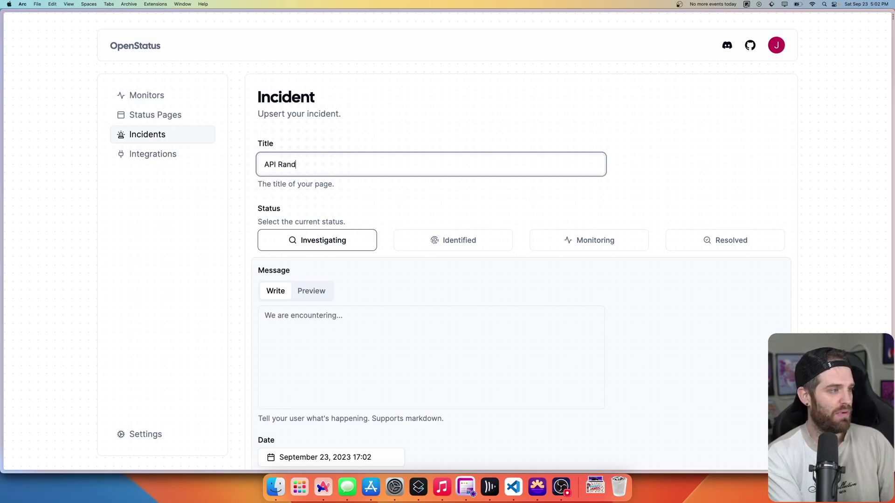
type("omly errors when ")
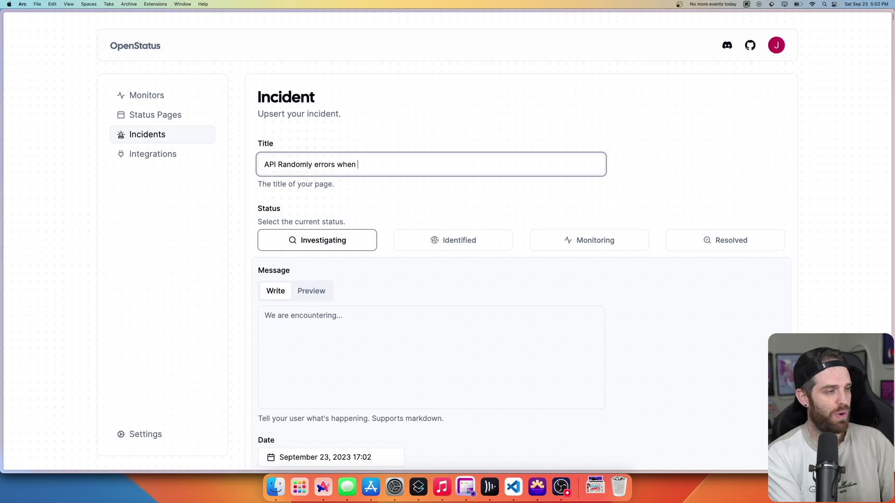
type("we")
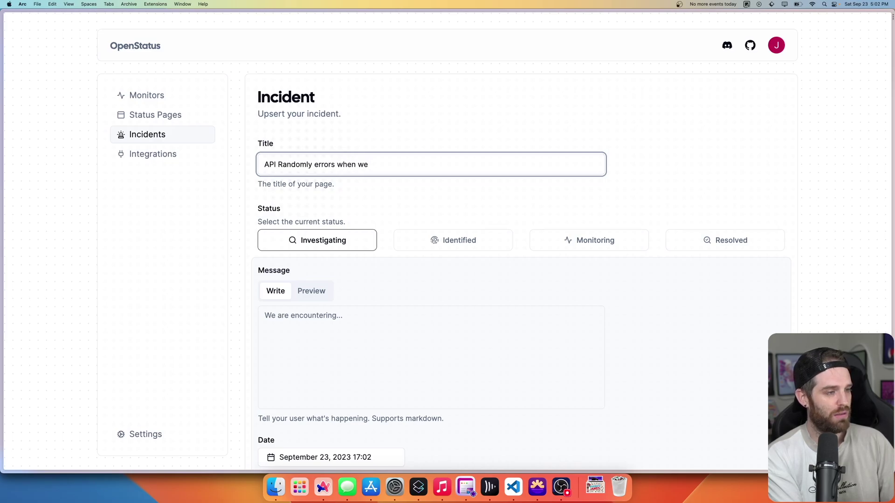
key("BackSpace")
key("BackSpace")
key("BackSpace")
key("BackSpace")
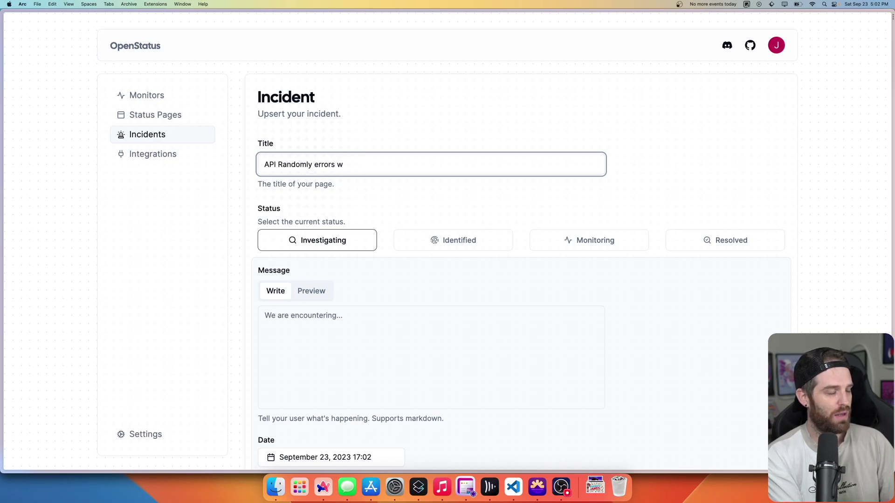
type("and we don't know ")
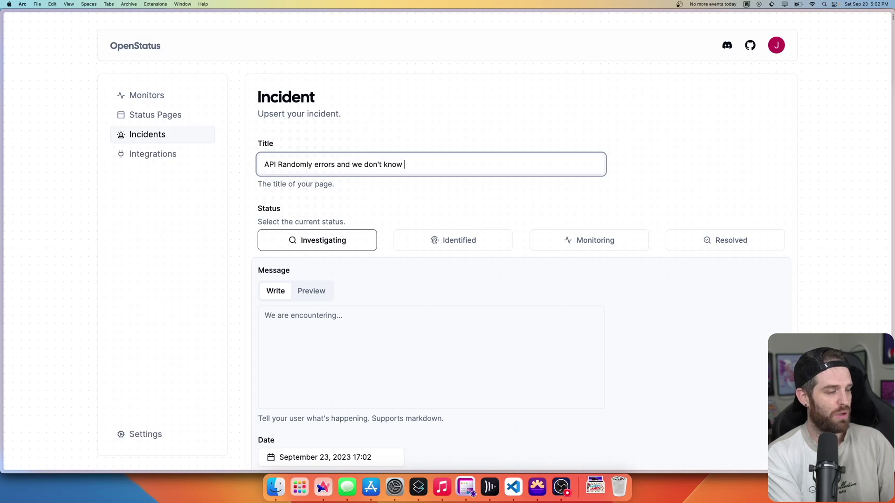
type("why")
key("Tab")
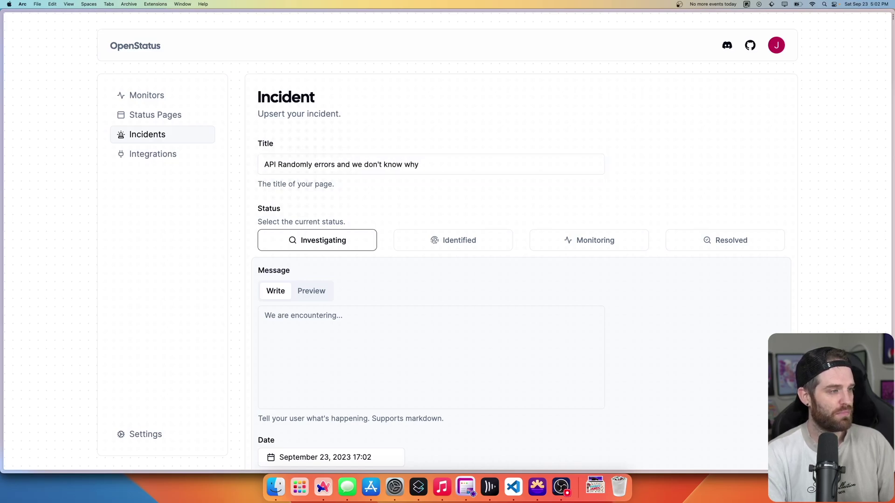
Add the message 'We are investigating', link the Open status demo monitor, and save the incident.
scroll(329, 269, "down", 2)
left_click(328, 270)
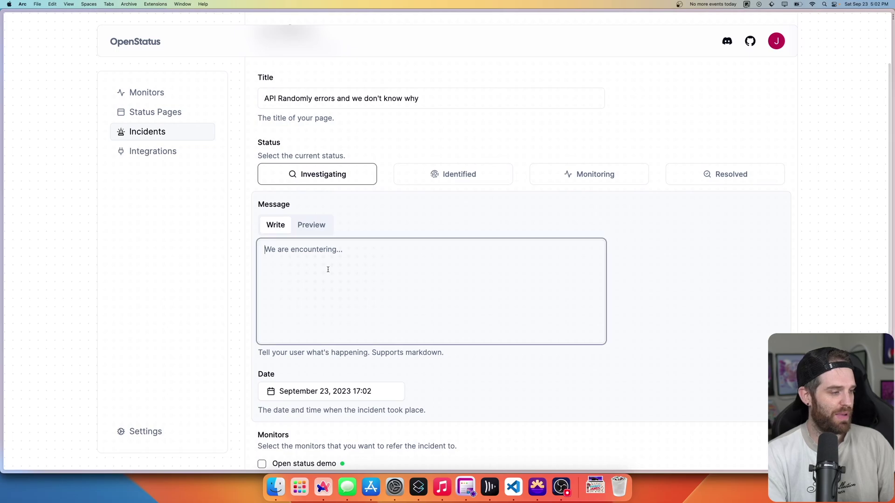
type("We are investigating")
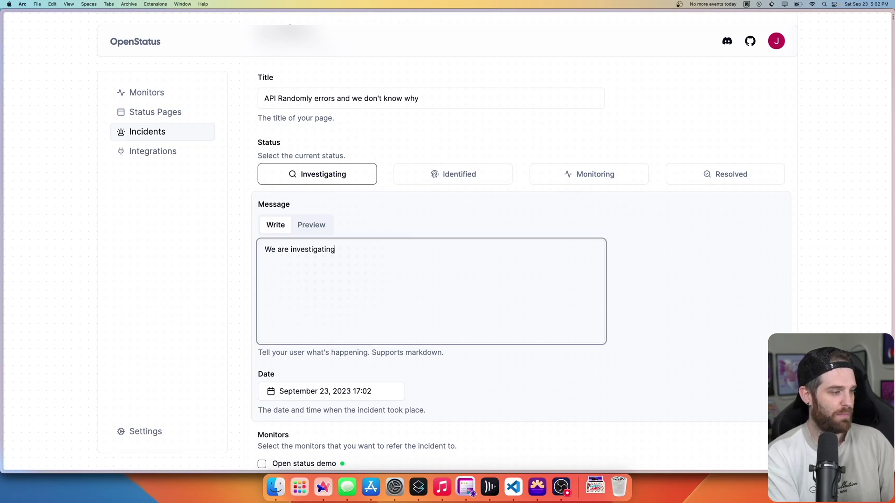
scroll(262, 393, "down", 3)
left_click(262, 391)
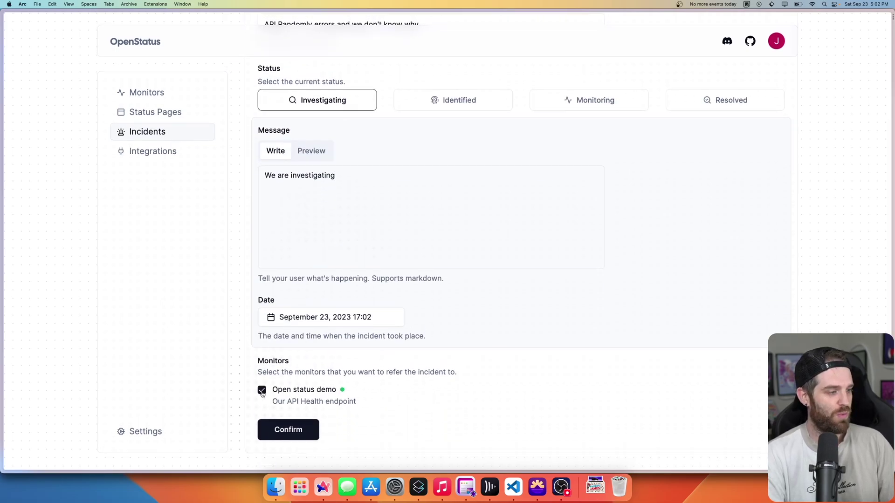
left_click(294, 431)
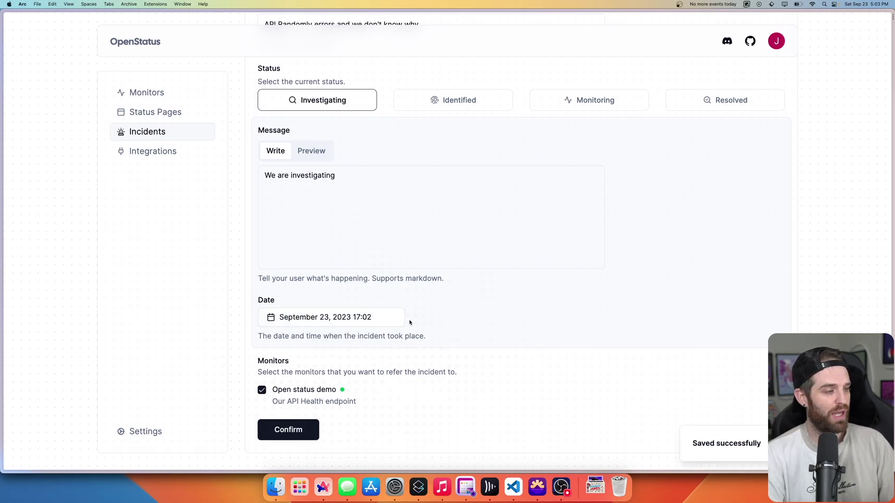
Visit the public Demo status page and review its monitor and Investigating incident.
left_click(166, 115)
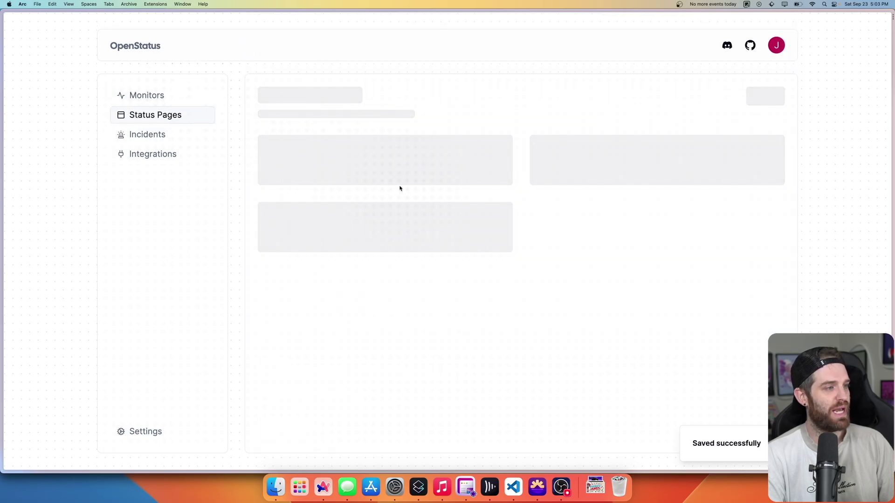
left_click(491, 158)
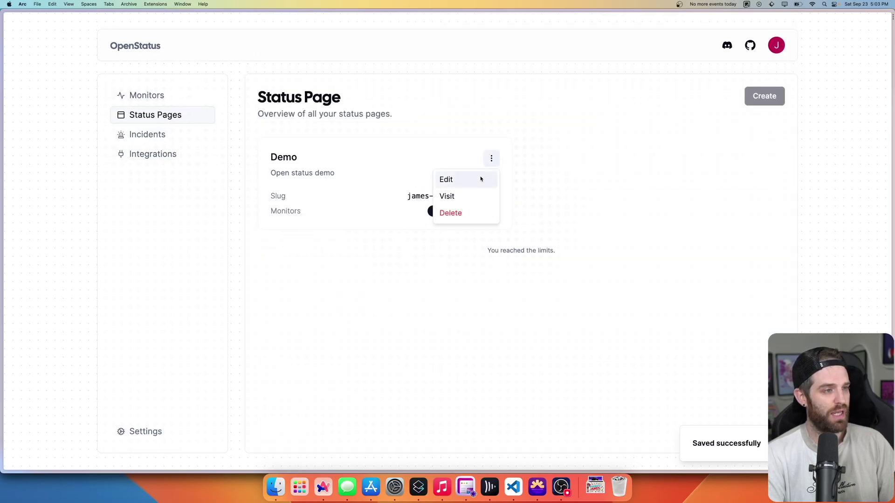
left_click(468, 198)
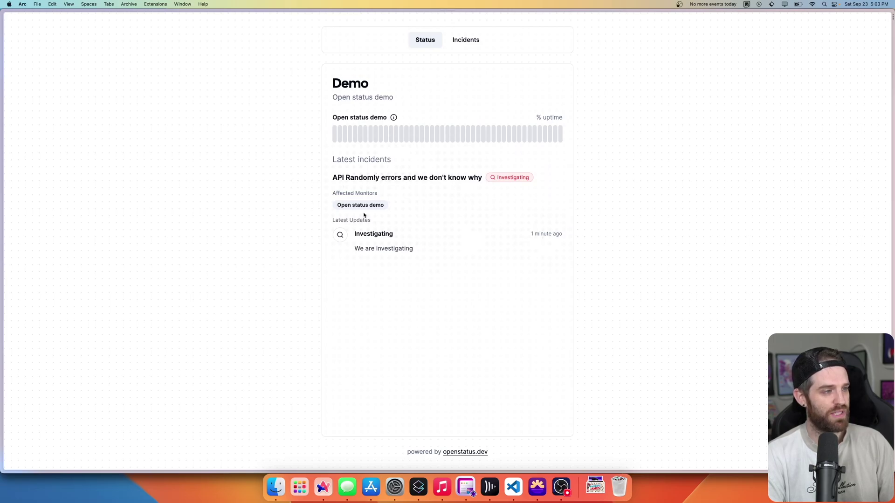
left_click_drag(337, 205, 396, 208)
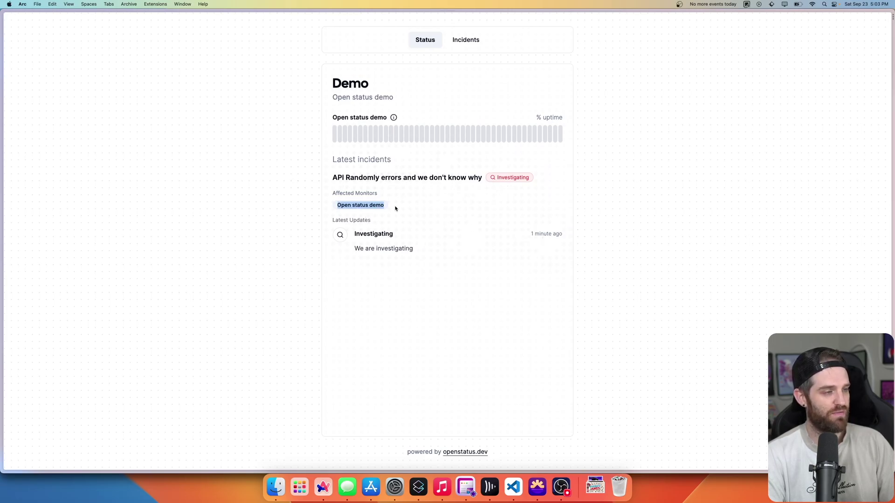
triple_click(382, 179)
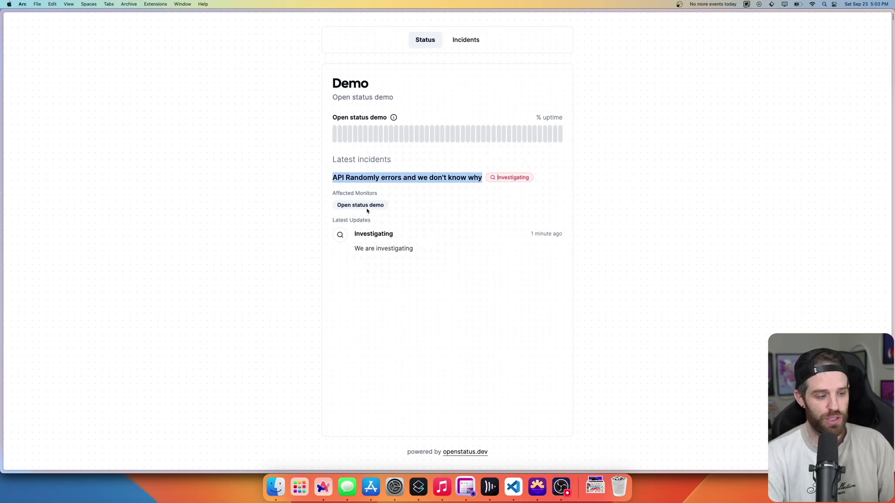
Return to the OpenStatus dashboard's Status Pages overview.
mouse_move(1, 154)
left_click(49, 83)
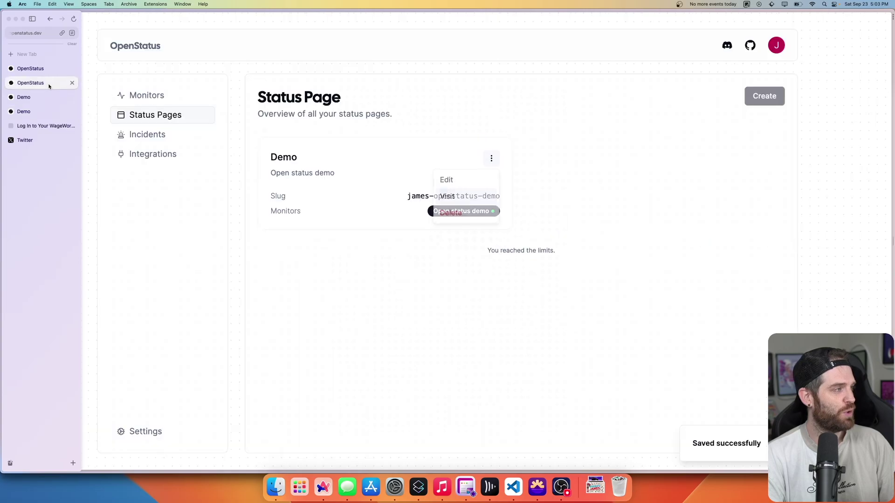
left_click(35, 68)
left_click(36, 83)
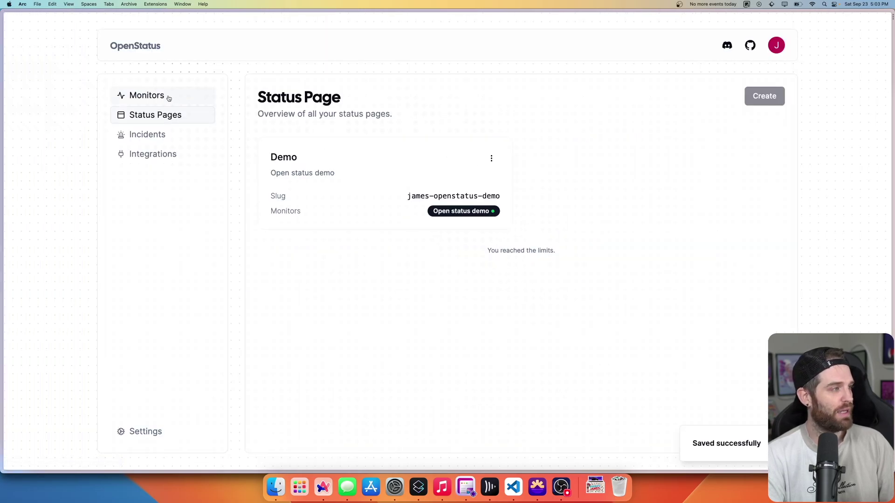
Post a Resolved update on the API errors incident with a message blaming bad code.
left_click(150, 135)
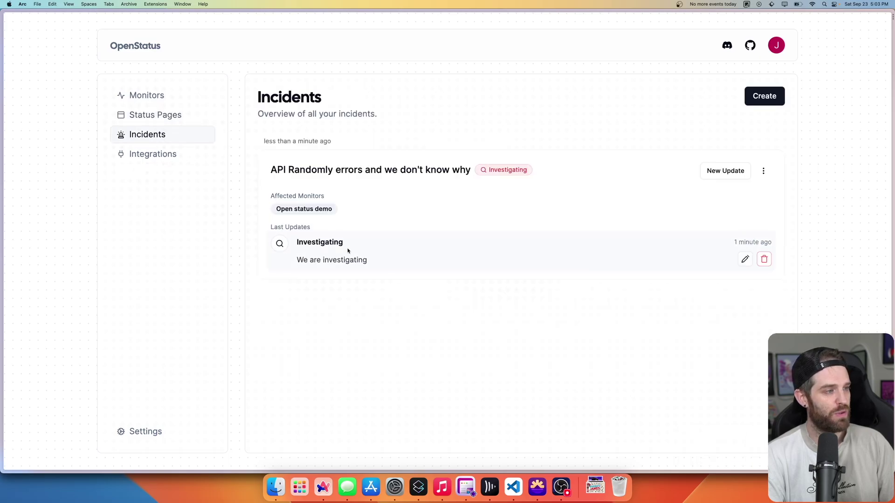
left_click(725, 171)
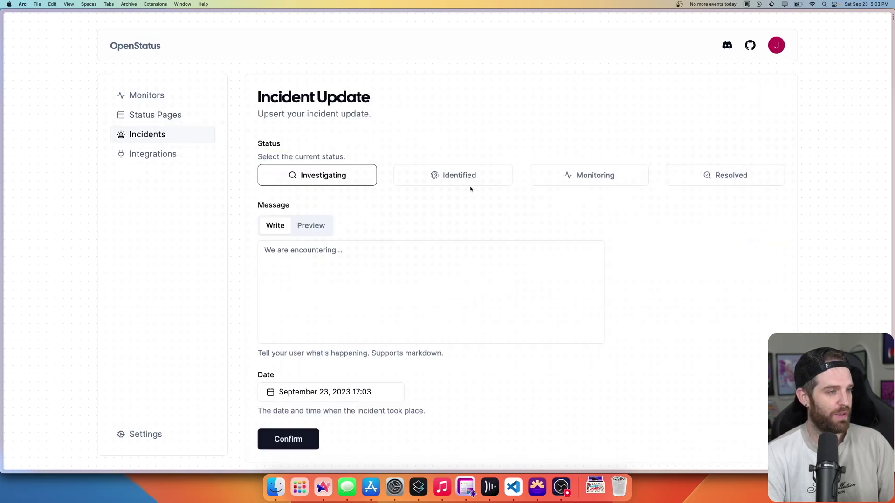
left_click(695, 177)
scroll(466, 246, "down", 1)
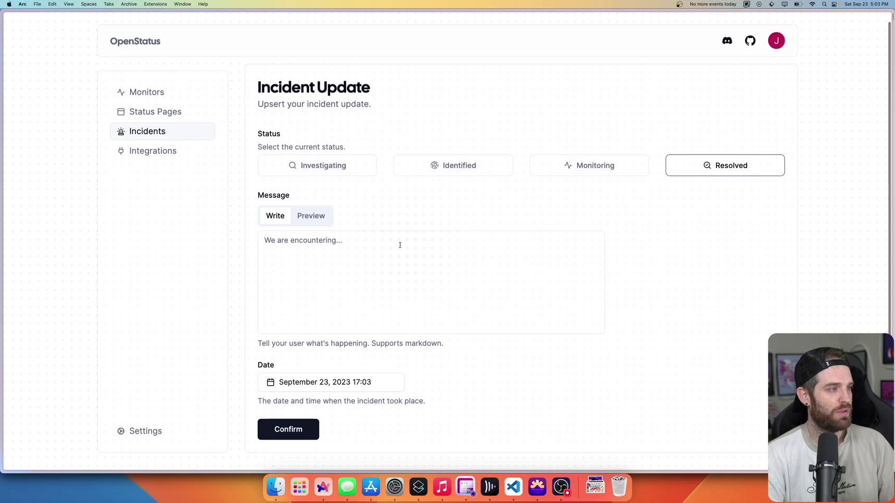
left_click(400, 245)
type("James b")
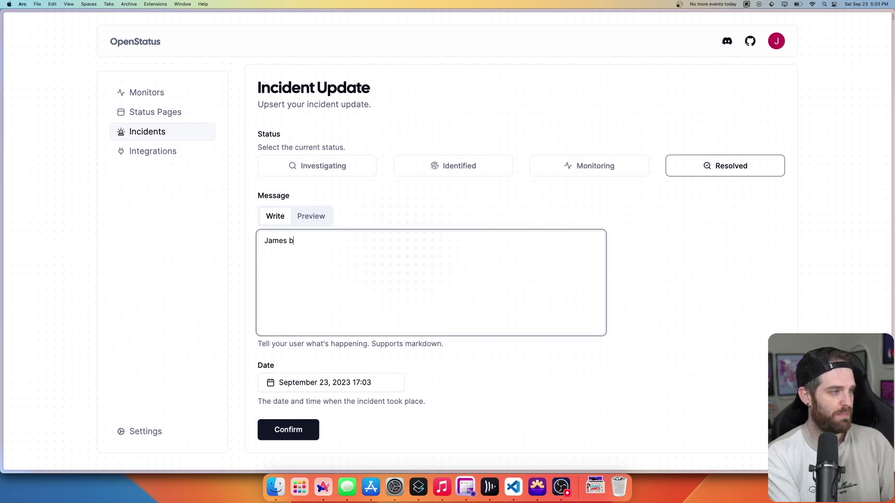
type("ad code causes")
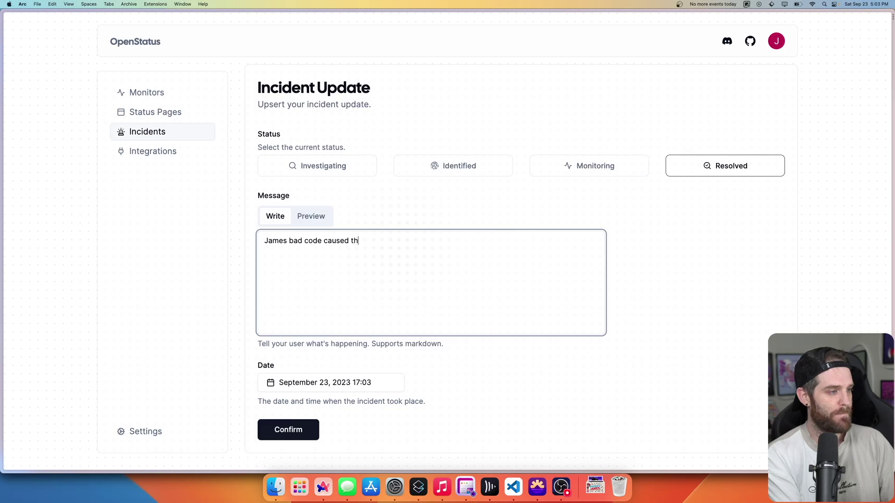
type(" this issue,")
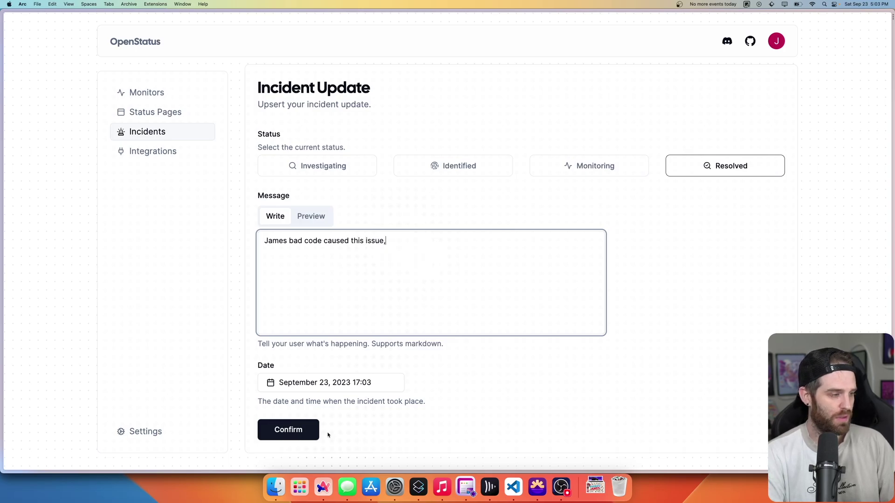
left_click(295, 430)
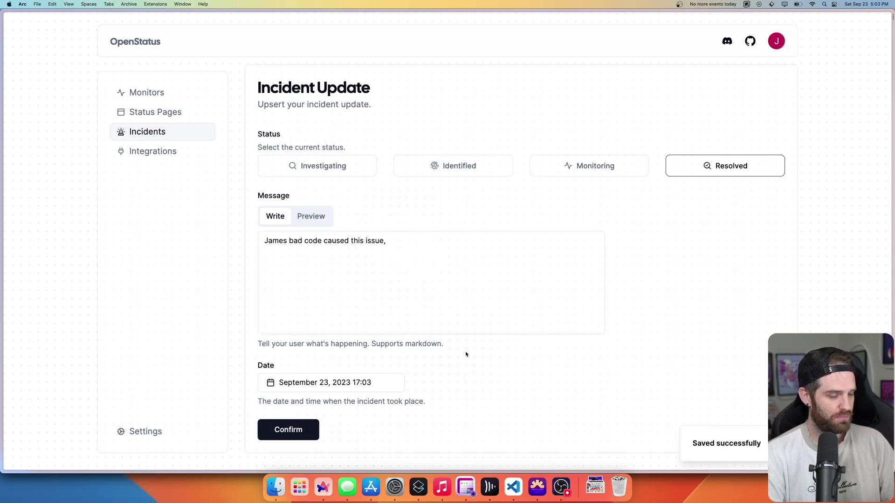
Reload the public Demo status page to confirm the incident now shows as Resolved.
mouse_move(4, 140)
left_click(49, 70)
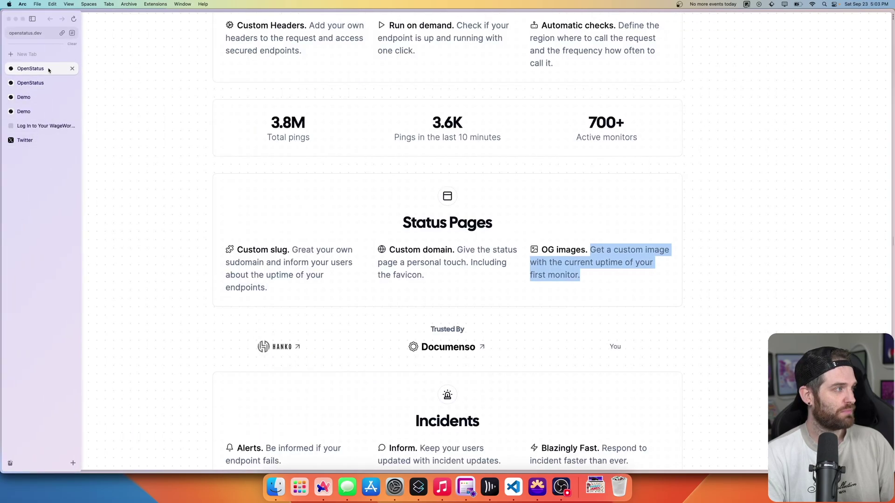
left_click(28, 97)
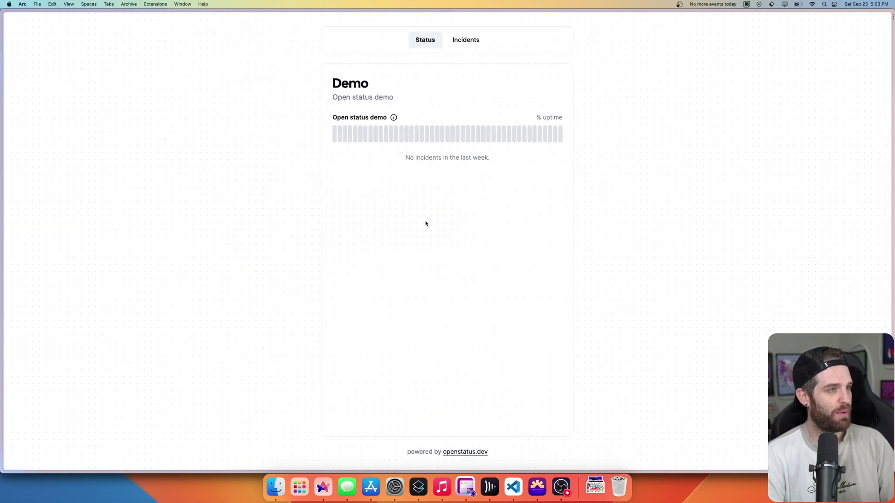
key("super+r")
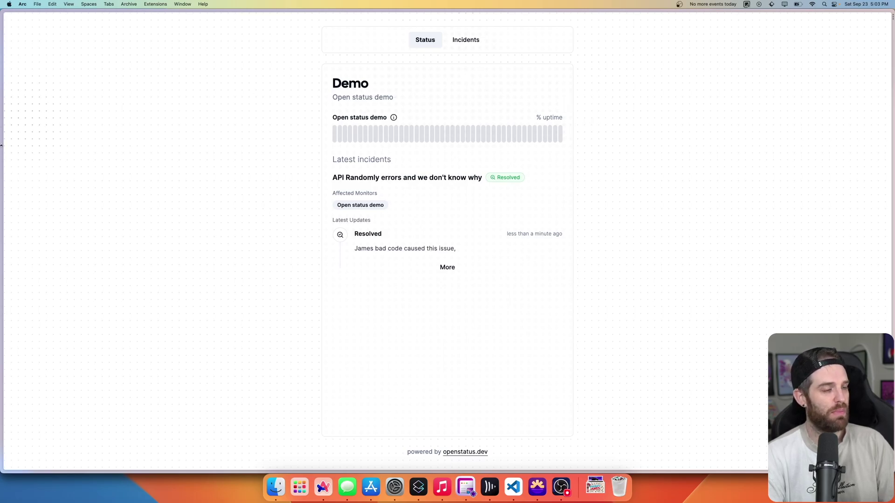
mouse_move(2, 153)
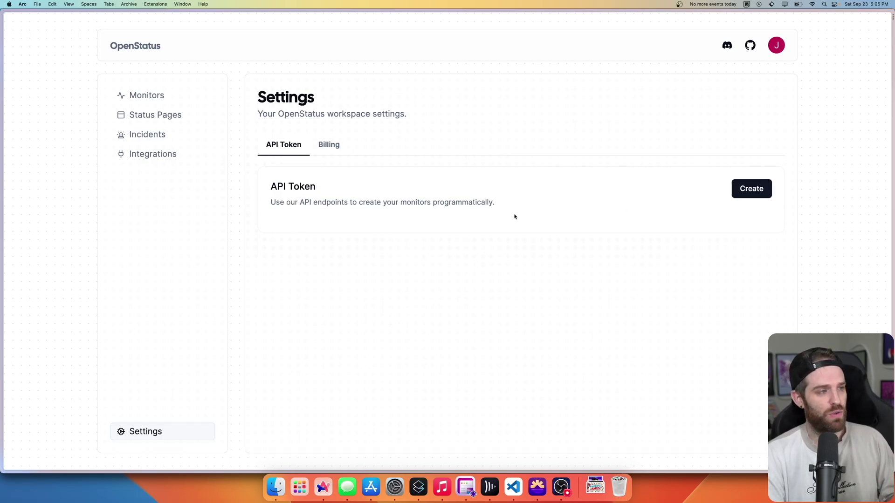
Generate a new workspace API token and close the Api Key dialog.
left_click(746, 191)
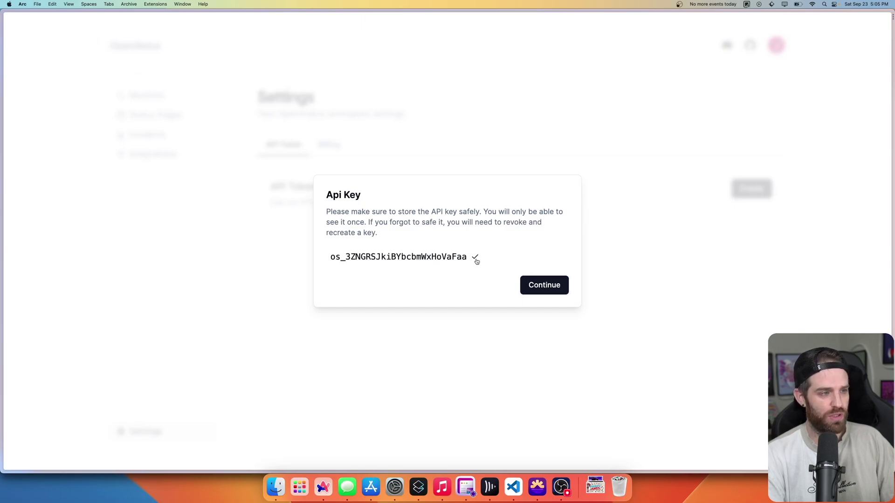
left_click(540, 283)
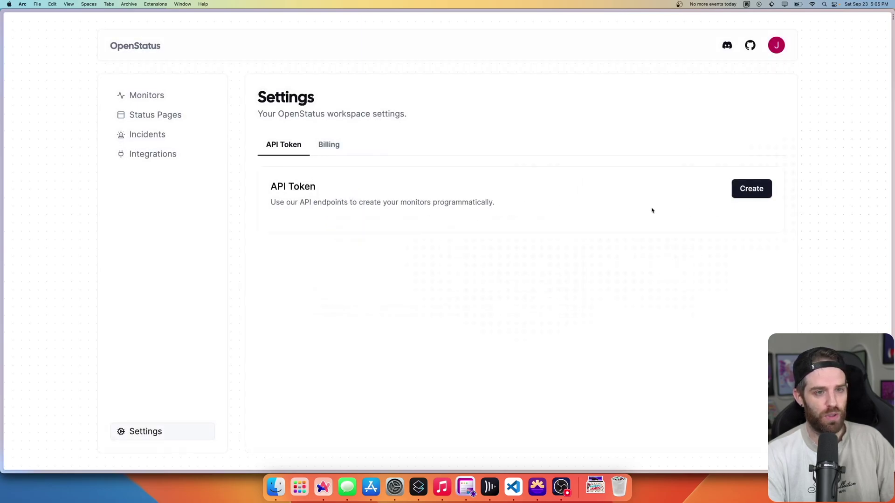
In the OpenStatus Documentation tab, review the Auth Token fetch snippet sending the x-openstatus-key header.
mouse_move(2, 159)
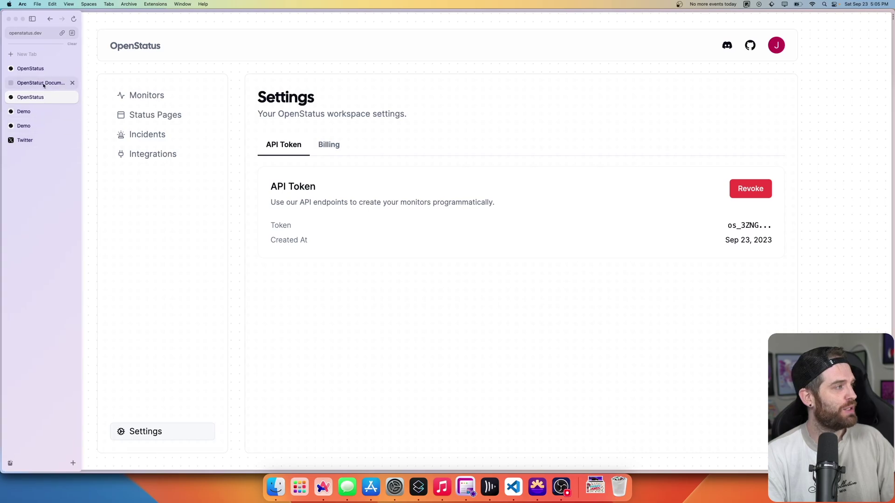
left_click(65, 83)
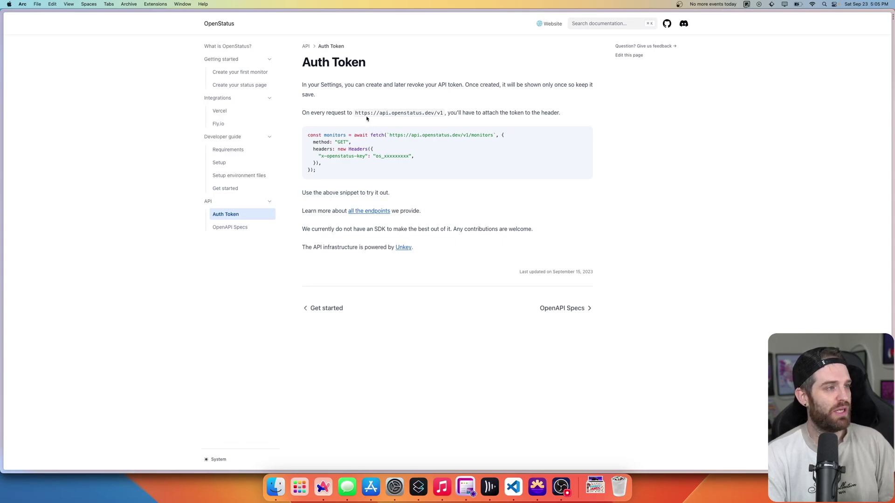
left_click_drag(307, 134, 339, 174)
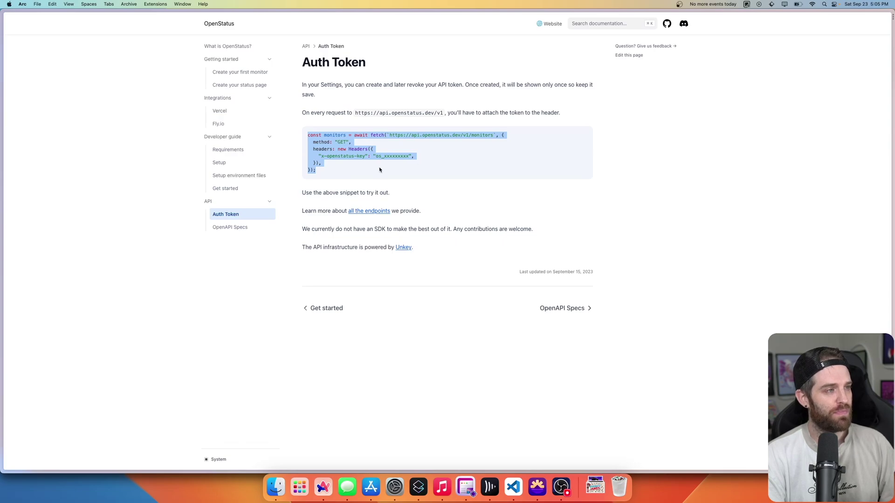
left_click(408, 166)
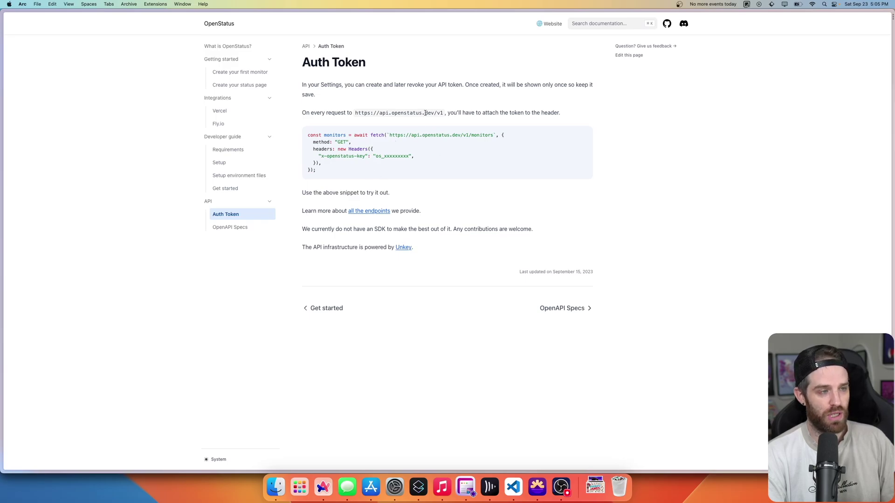
Open OpenAPI Specs and inspect the GET /v1/monitor/ endpoint's parameters and example values.
left_click(384, 211)
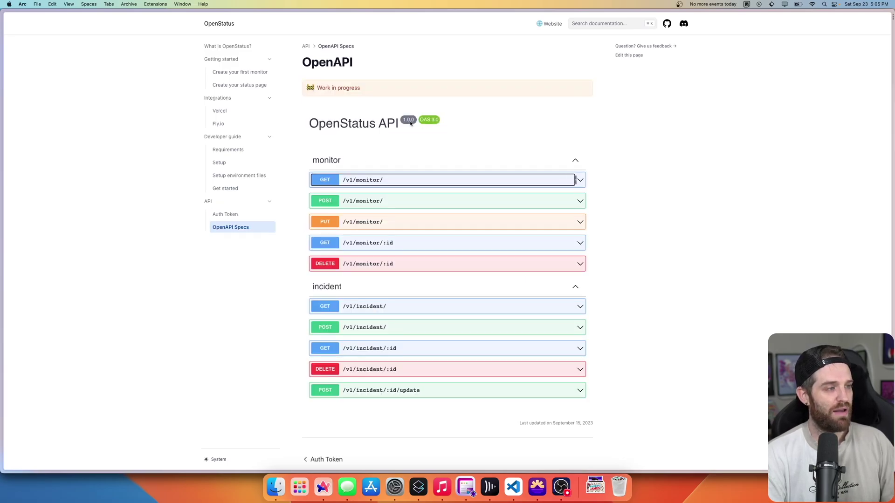
left_click(396, 181)
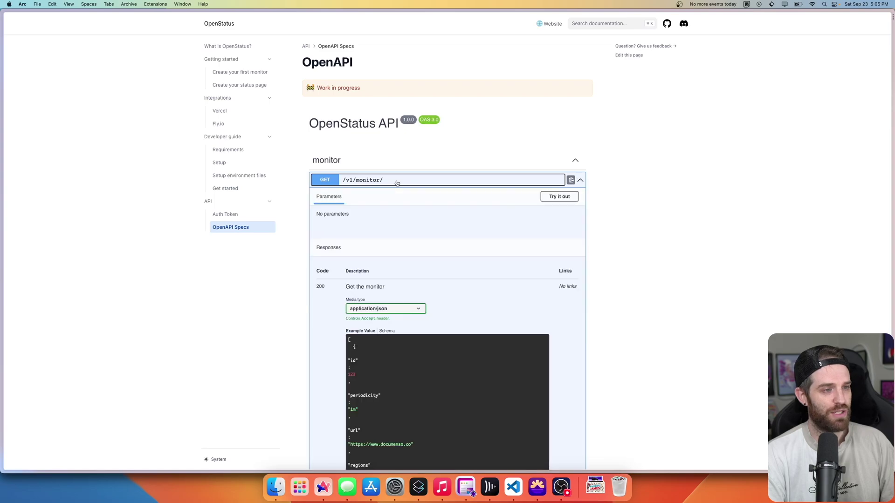
scroll(357, 287, "down", 2)
scroll(358, 351, "down", 4)
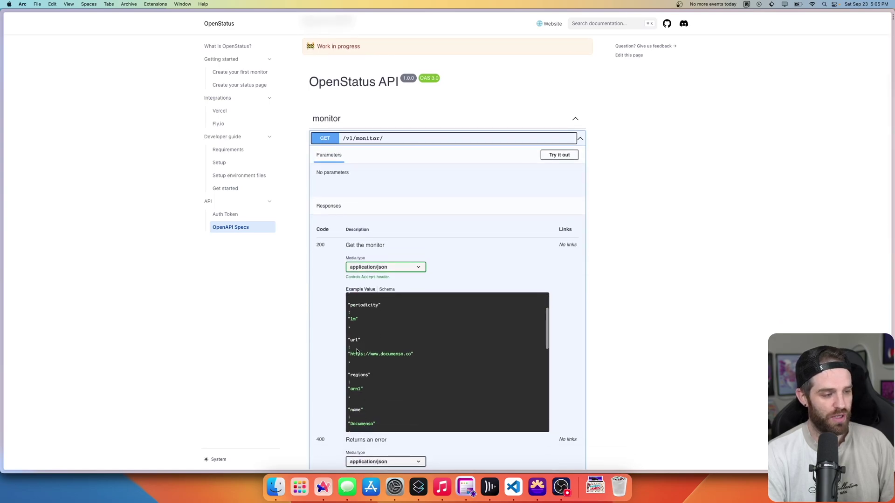
scroll(357, 352, "down", 4)
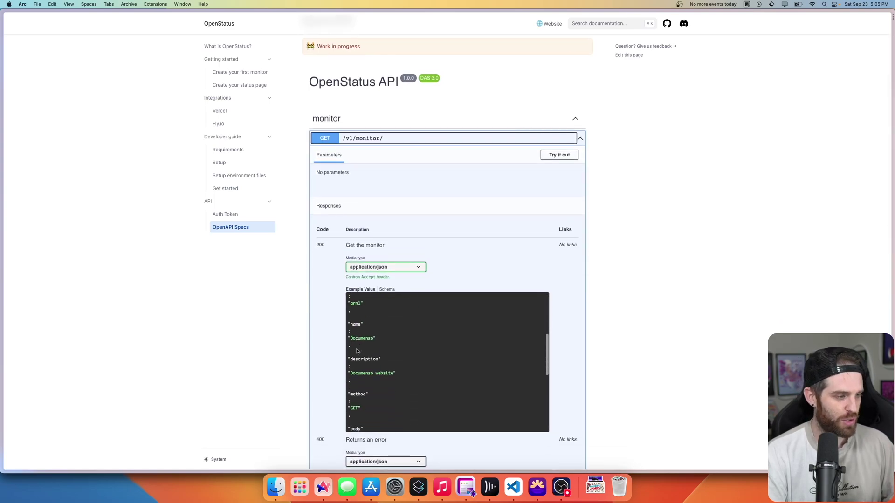
scroll(356, 349, "down", 6)
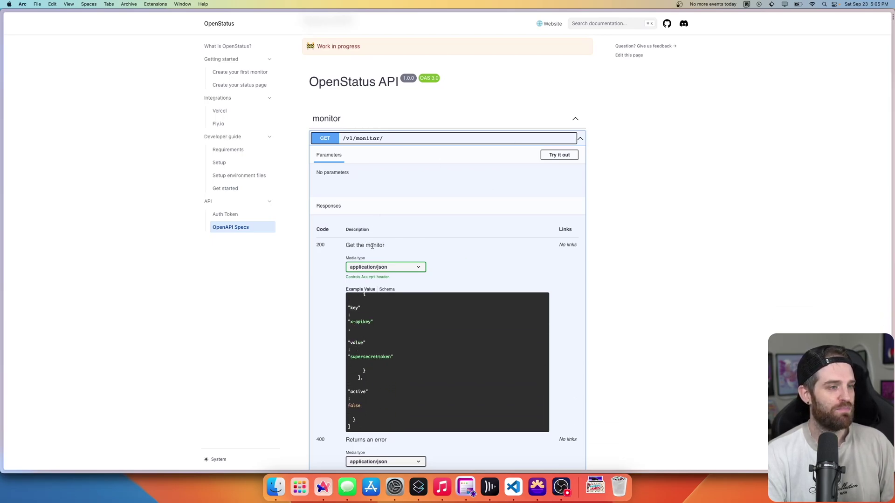
left_click(397, 142)
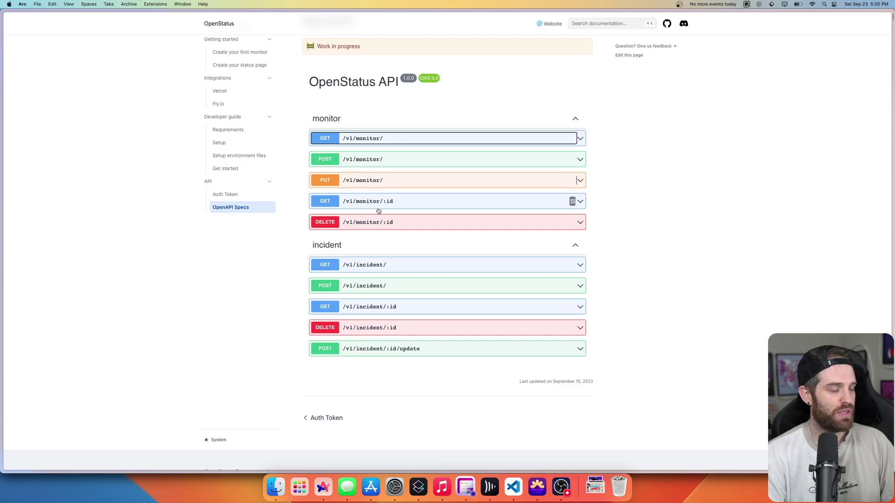
Expand the GET /v1/monitor/:id, PUT and POST /v1/monitor/ endpoints to view their examples.
left_click(355, 205)
scroll(375, 271, "down", 4)
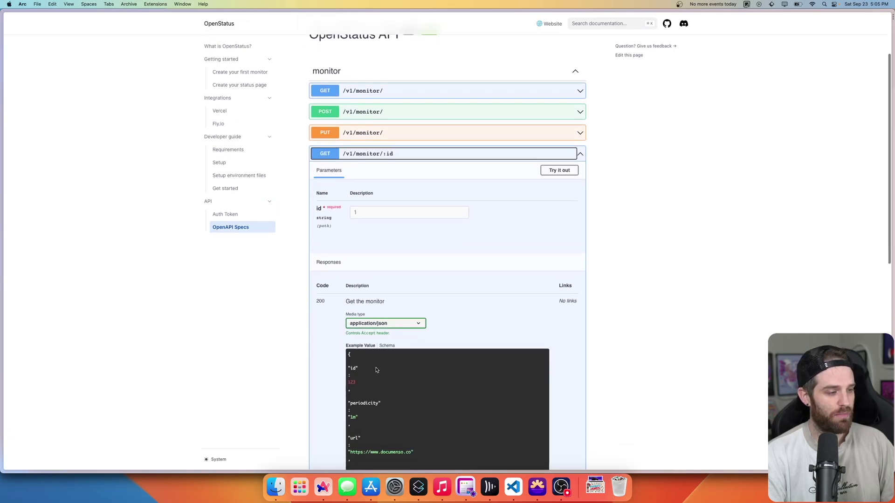
scroll(380, 357, "up", 6)
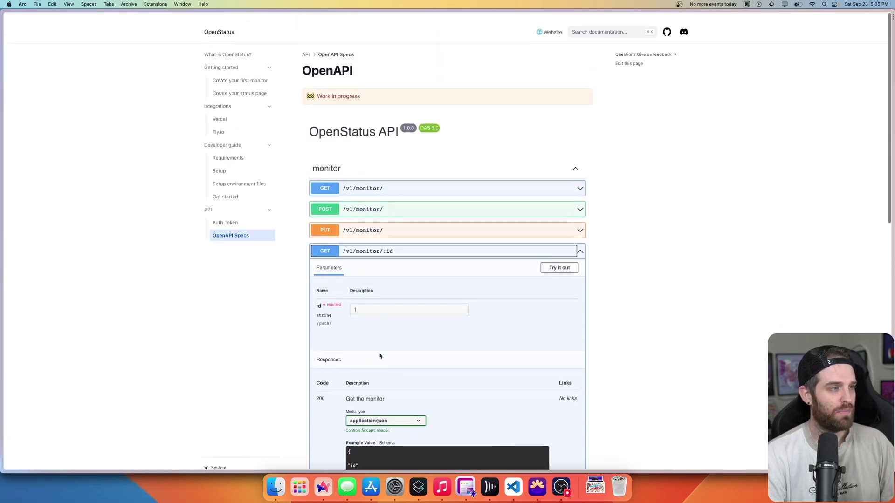
left_click(383, 220)
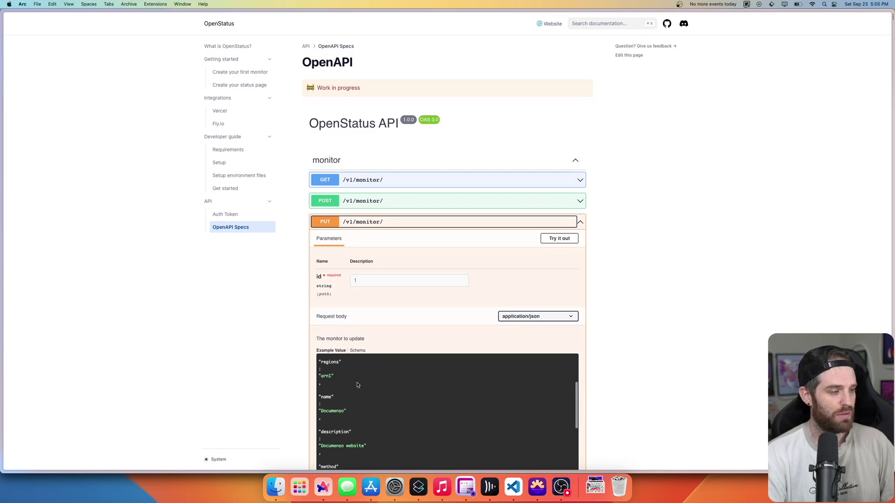
left_click(390, 201)
scroll(391, 201, "down", 15)
scroll(391, 201, "down", 10)
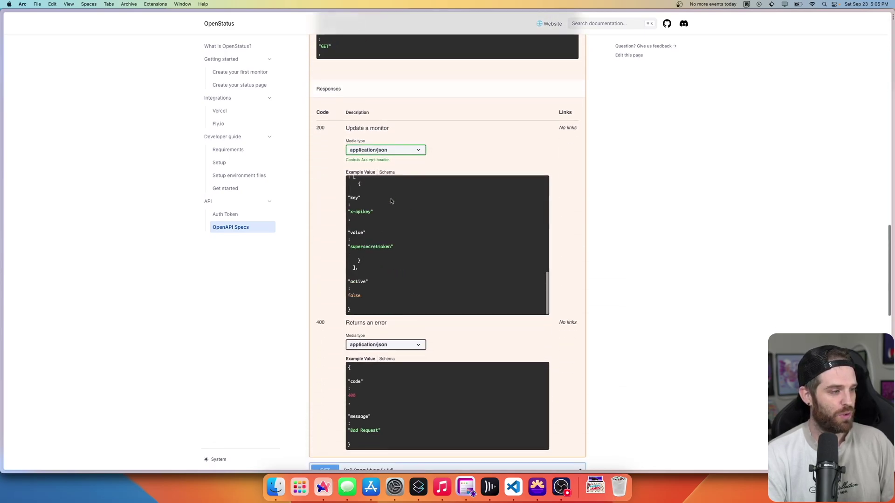